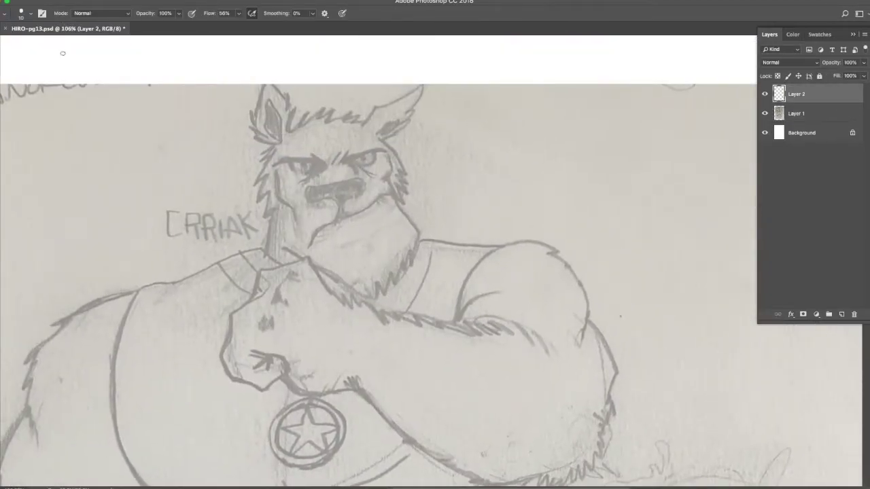
- Trace the ears, head sides, left cheek, eyes, brows and top of the nose in blue
{"action": "mouse_move", "coordinate": [365, 124]}
{"action": "left_mouse_down"}
{"action": "mouse_move", "coordinate": [437, 83]}
{"action": "mouse_move", "coordinate": [402, 159]}
{"action": "left_mouse_up"}
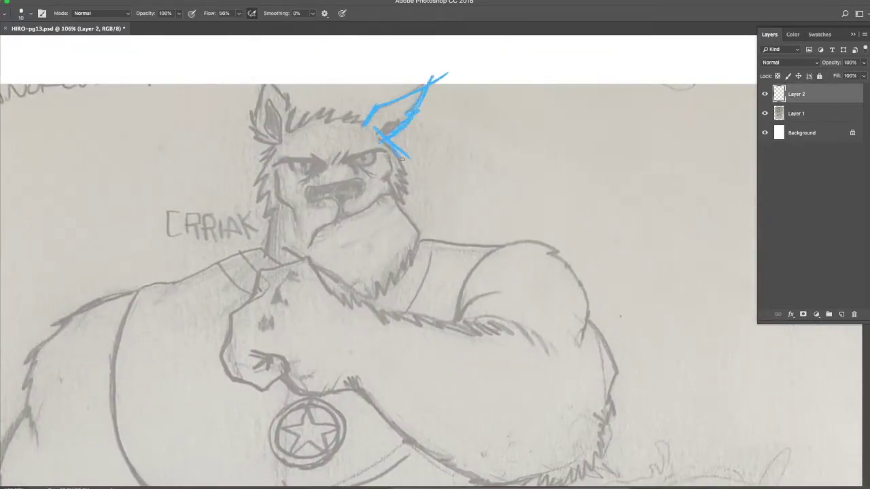
{"action": "left_click_drag", "start_coordinate": [405, 193], "coordinate": [371, 299]}
{"action": "mouse_move", "coordinate": [272, 153]}
{"action": "left_mouse_down"}
{"action": "mouse_move", "coordinate": [265, 252]}
{"action": "mouse_move", "coordinate": [246, 136]}
{"action": "left_mouse_up"}
{"action": "mouse_move", "coordinate": [264, 89]}
{"action": "left_mouse_down"}
{"action": "mouse_move", "coordinate": [296, 107]}
{"action": "mouse_move", "coordinate": [364, 119]}
{"action": "left_mouse_up"}
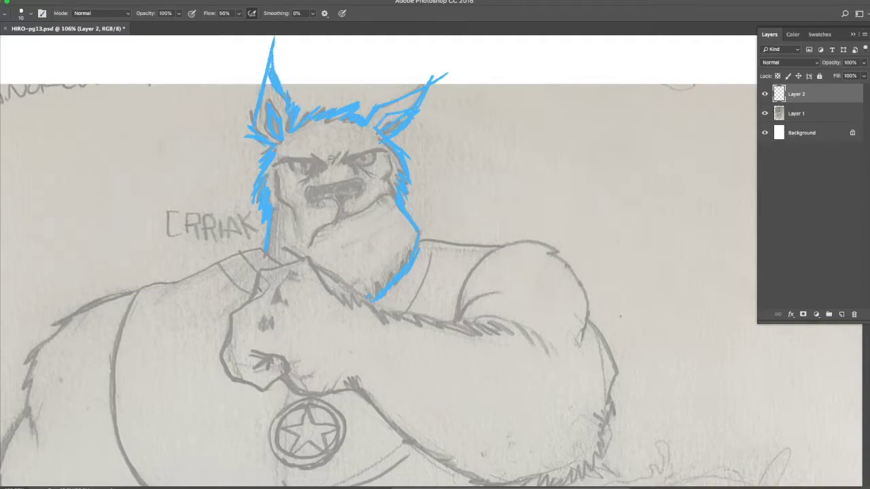
{"action": "scroll", "coordinate": [352, 160], "scroll_direction": "up", "scroll_amount": 5}
{"action": "left_click_drag", "start_coordinate": [411, 119], "coordinate": [353, 139]}
{"action": "mouse_move", "coordinate": [177, 146]}
{"action": "left_mouse_down"}
{"action": "mouse_move", "coordinate": [258, 166]}
{"action": "mouse_move", "coordinate": [200, 207]}
{"action": "left_mouse_up"}
{"action": "left_click_drag", "start_coordinate": [221, 265], "coordinate": [395, 214]}
- Trace the nose bottom, mouth, jaw line, chin, chin fur and collar in blue
{"action": "scroll", "coordinate": [393, 218], "scroll_direction": "down", "scroll_amount": 2}
{"action": "left_click_drag", "start_coordinate": [252, 265], "coordinate": [340, 258]}
{"action": "left_click_drag", "start_coordinate": [333, 258], "coordinate": [340, 292]}
{"action": "left_click_drag", "start_coordinate": [238, 374], "coordinate": [476, 238]}
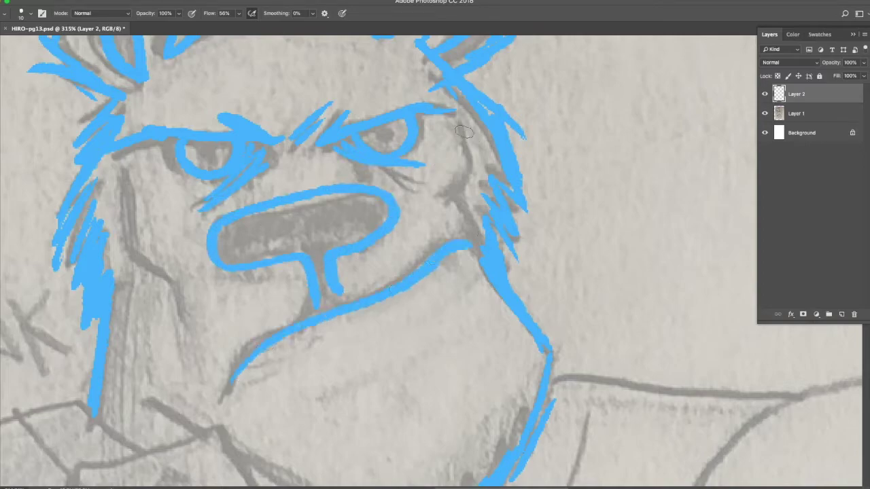
{"action": "left_click_drag", "start_coordinate": [136, 272], "coordinate": [197, 320]}
{"action": "scroll", "coordinate": [328, 351], "scroll_direction": "up", "scroll_amount": 2}
{"action": "scroll", "coordinate": [328, 351], "scroll_direction": "down", "scroll_amount": 3}
{"action": "scroll", "coordinate": [272, 272], "scroll_direction": "up", "scroll_amount": 1}
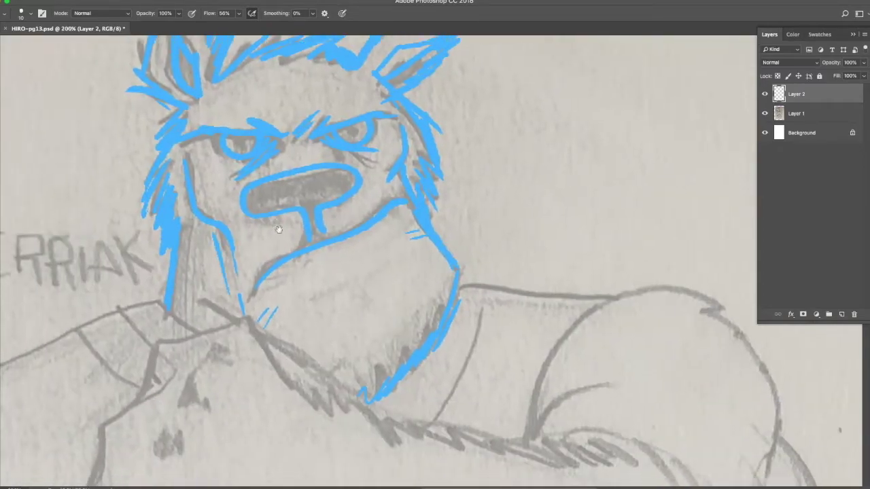
{"action": "scroll", "coordinate": [272, 272], "scroll_direction": "up", "scroll_amount": 1}
{"action": "left_click_drag", "start_coordinate": [174, 235], "coordinate": [251, 214]}
{"action": "left_click_drag", "start_coordinate": [248, 244], "coordinate": [266, 218]}
{"action": "left_click_drag", "start_coordinate": [296, 241], "coordinate": [377, 292]}
- Outline the raised left arm, fist, knuckles and fingers, plus the left shoulder line
{"action": "left_click_drag", "start_coordinate": [204, 258], "coordinate": [163, 282]}
{"action": "left_click_drag", "start_coordinate": [163, 283], "coordinate": [116, 353]}
{"action": "left_click_drag", "start_coordinate": [166, 343], "coordinate": [112, 387]}
{"action": "scroll", "coordinate": [136, 368], "scroll_direction": "down", "scroll_amount": 3}
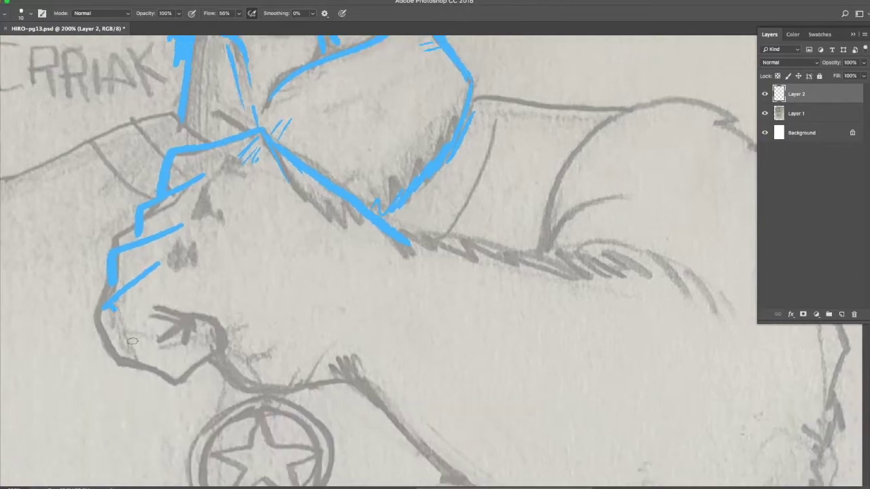
{"action": "left_click_drag", "start_coordinate": [106, 306], "coordinate": [197, 360]}
{"action": "left_click_drag", "start_coordinate": [214, 327], "coordinate": [293, 387]}
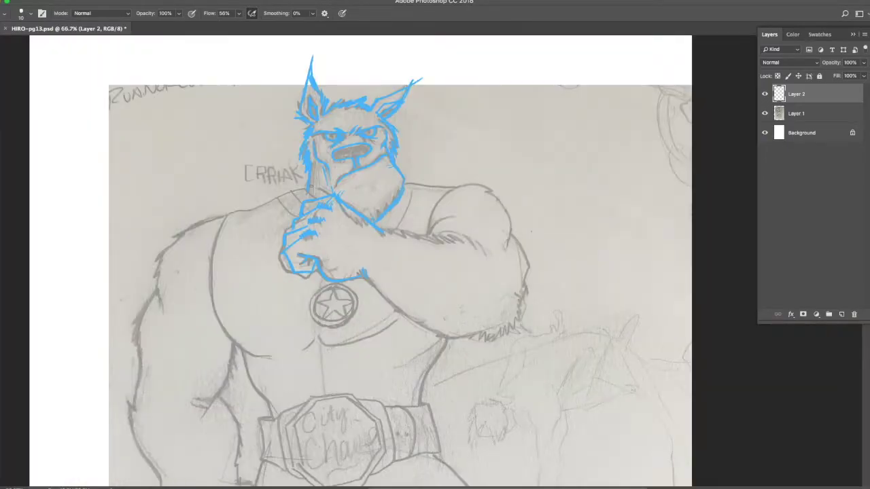
{"action": "left_click_drag", "start_coordinate": [333, 194], "coordinate": [200, 221]}
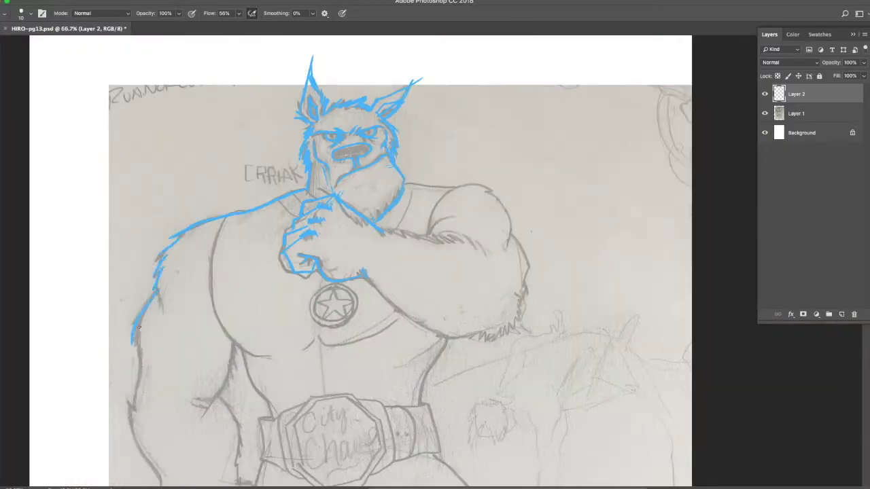
- Trace the chest edges, chest centre line, right shoulder and forearm in blue
{"action": "scroll", "coordinate": [137, 337], "scroll_direction": "down", "scroll_amount": 5}
{"action": "left_click_drag", "start_coordinate": [143, 265], "coordinate": [200, 423]}
{"action": "left_click_drag", "start_coordinate": [237, 68], "coordinate": [285, 210]}
{"action": "left_click_drag", "start_coordinate": [423, 175], "coordinate": [409, 183]}
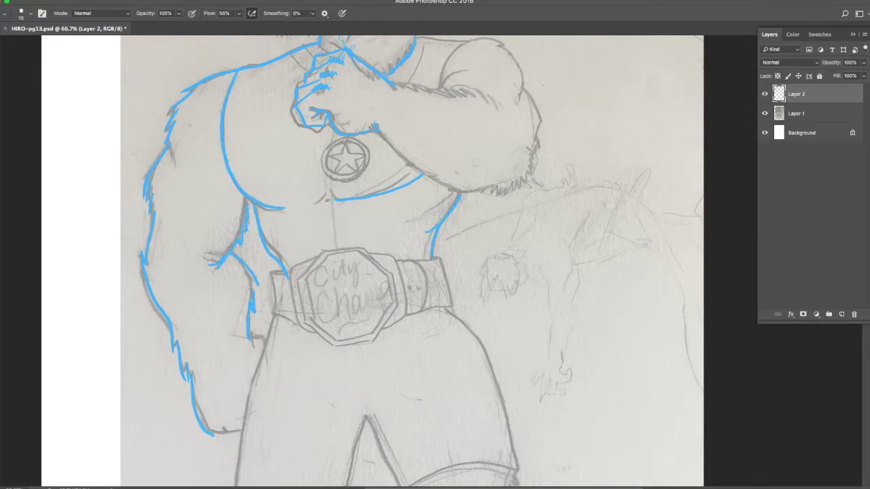
{"action": "left_click_drag", "start_coordinate": [326, 200], "coordinate": [289, 207]}
{"action": "left_click_drag", "start_coordinate": [333, 207], "coordinate": [334, 246]}
{"action": "scroll", "coordinate": [333, 246], "scroll_direction": "up", "scroll_amount": 3}
{"action": "mouse_move", "coordinate": [379, 147]}
{"action": "left_mouse_down"}
{"action": "mouse_move", "coordinate": [488, 178]}
{"action": "mouse_move", "coordinate": [503, 240]}
{"action": "mouse_move", "coordinate": [479, 304]}
{"action": "mouse_move", "coordinate": [428, 307]}
{"action": "left_mouse_up"}
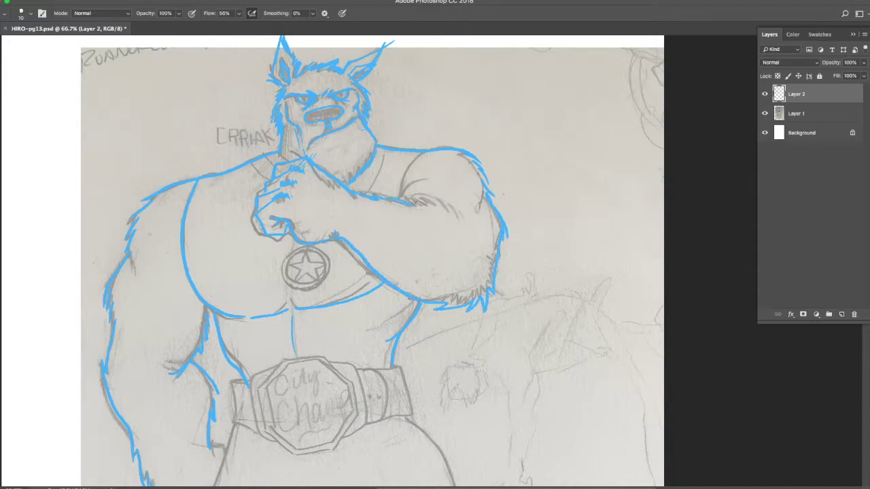
{"action": "left_click_drag", "start_coordinate": [413, 201], "coordinate": [464, 213]}
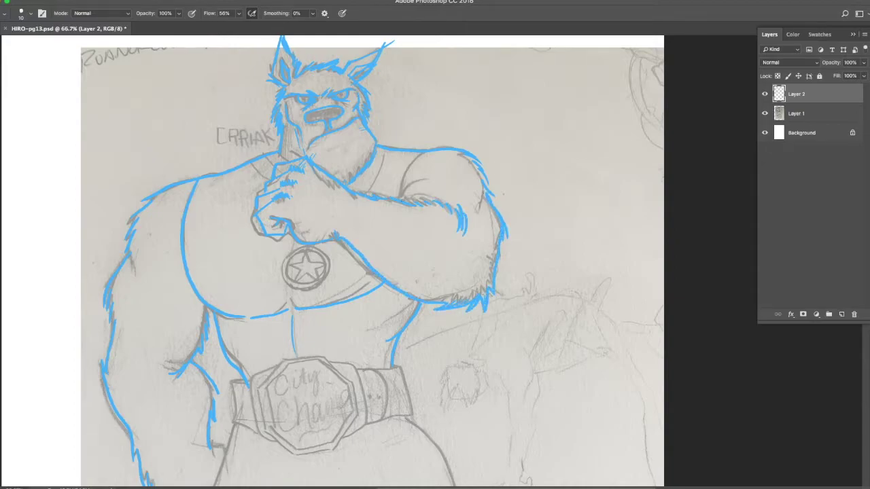
- Circle the star medallion on the chest, then zoom out to the whole page
{"action": "left_click_drag", "start_coordinate": [294, 263], "coordinate": [296, 259]}
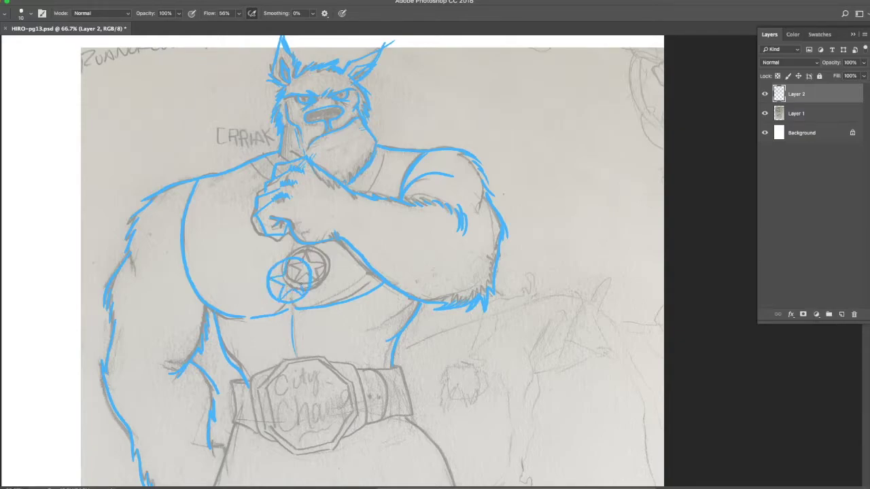
{"action": "left_click_drag", "start_coordinate": [286, 256], "coordinate": [304, 252]}
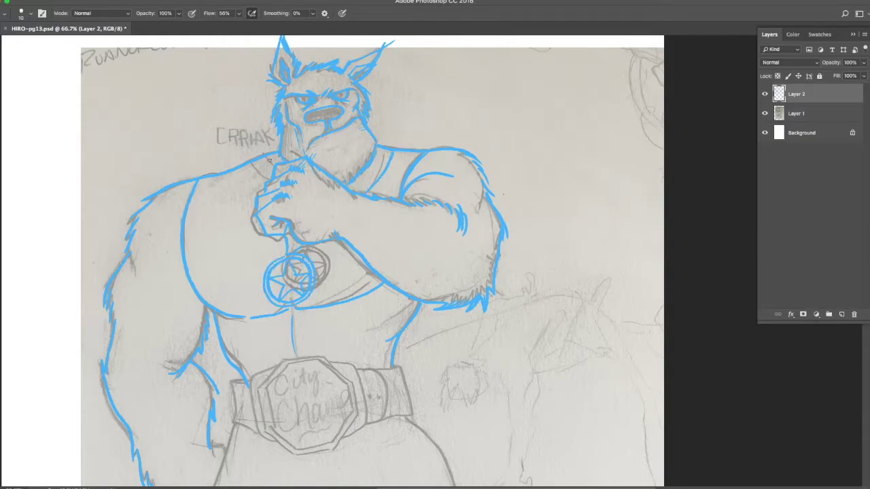
{"action": "left_click_drag", "start_coordinate": [405, 338], "coordinate": [406, 170]}
{"action": "key", "text": "ctrl+minus"}
{"action": "key", "text": "ctrl+minus"}
{"action": "key", "text": "ctrl+minus"}
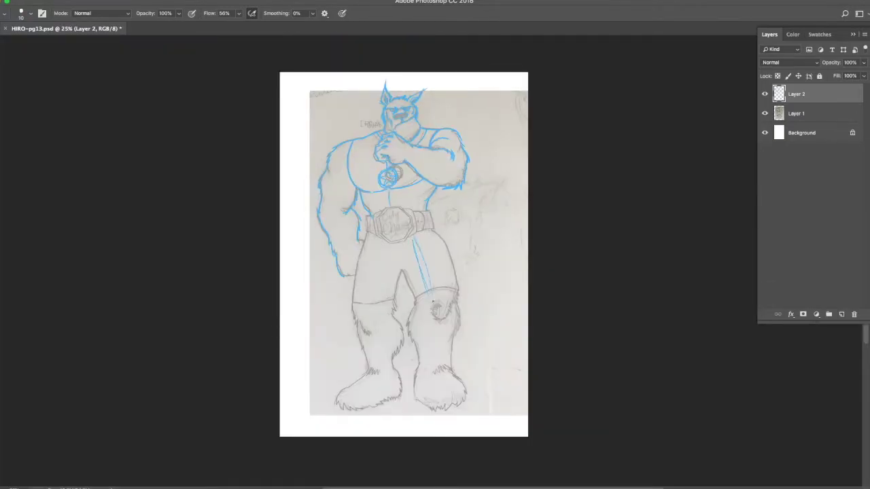
- Sketch right shin and left thigh lines with a knee oval, undoing a stray line
{"action": "left_click_drag", "start_coordinate": [437, 320], "coordinate": [439, 369]}
{"action": "left_click_drag", "start_coordinate": [376, 237], "coordinate": [361, 311]}
{"action": "left_click_drag", "start_coordinate": [363, 311], "coordinate": [364, 332]}
{"action": "scroll", "coordinate": [418, 221], "scroll_direction": "up", "scroll_amount": 3}
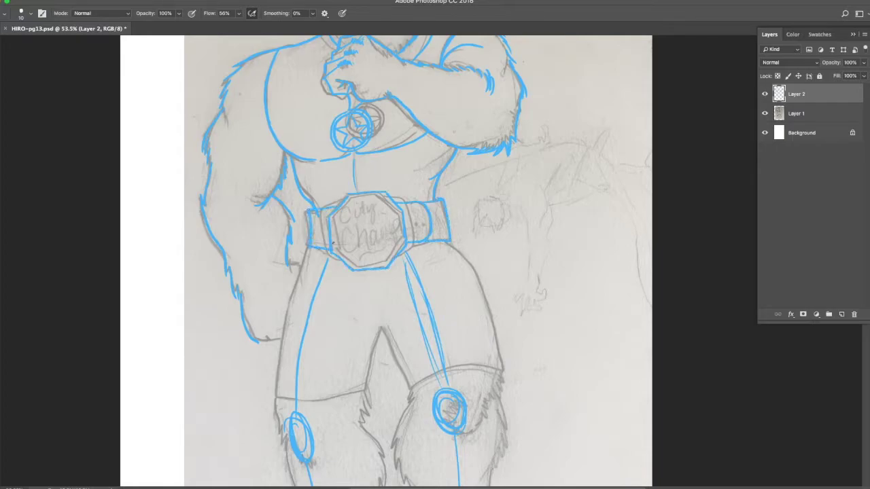
{"action": "key", "text": "ctrl+z"}
{"action": "scroll", "coordinate": [418, 261], "scroll_direction": "down", "scroll_amount": 3}
- Outline the shorts' thighs, crotch and hem in blue
{"action": "left_click_drag", "start_coordinate": [289, 204], "coordinate": [278, 300]}
{"action": "left_click_drag", "start_coordinate": [365, 296], "coordinate": [410, 294]}
{"action": "left_click_drag", "start_coordinate": [448, 146], "coordinate": [502, 281]}
{"action": "left_click_drag", "start_coordinate": [279, 276], "coordinate": [370, 278]}
{"action": "left_click_drag", "start_coordinate": [404, 272], "coordinate": [446, 255]}
- Trace the right leg's inner and outer edges, the right foot and the left leg
{"action": "left_click_drag", "start_coordinate": [407, 291], "coordinate": [402, 364]}
{"action": "left_click_drag", "start_coordinate": [497, 279], "coordinate": [487, 440]}
{"action": "left_click_drag", "start_coordinate": [415, 380], "coordinate": [430, 432]}
{"action": "scroll", "coordinate": [389, 321], "scroll_direction": "down", "scroll_amount": 4}
{"action": "mouse_move", "coordinate": [390, 321]}
{"action": "left_mouse_down"}
{"action": "mouse_move", "coordinate": [408, 408]}
{"action": "mouse_move", "coordinate": [480, 391]}
{"action": "mouse_move", "coordinate": [452, 327]}
{"action": "left_mouse_up"}
{"action": "mouse_move", "coordinate": [241, 186]}
{"action": "left_mouse_down"}
{"action": "mouse_move", "coordinate": [262, 284]}
{"action": "mouse_move", "coordinate": [237, 408]}
{"action": "mouse_move", "coordinate": [347, 357]}
{"action": "mouse_move", "coordinate": [328, 177]}
{"action": "left_mouse_up"}
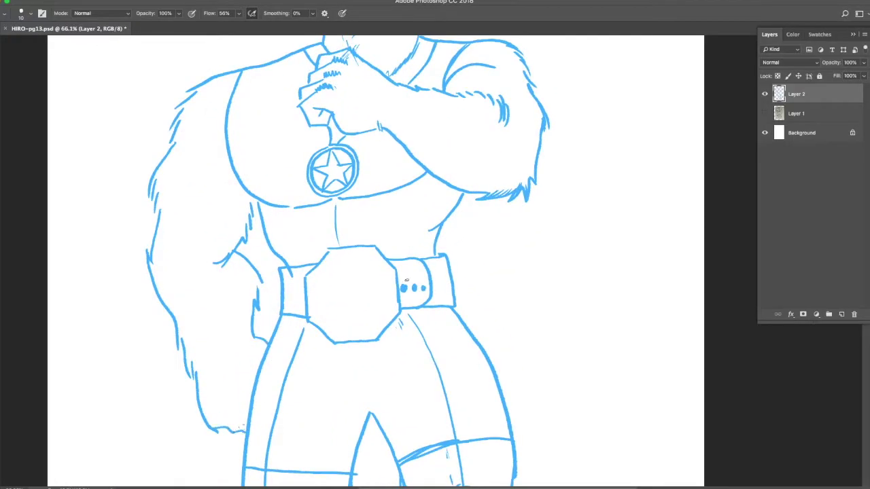
- Draw the belt buckle outline with 'City Champ' lettering and redraw both pupils
{"action": "left_click_drag", "start_coordinate": [391, 276], "coordinate": [323, 323]}
{"action": "mouse_move", "coordinate": [334, 264]}
{"action": "left_mouse_down"}
{"action": "mouse_move", "coordinate": [370, 305]}
{"action": "mouse_move", "coordinate": [364, 324]}
{"action": "mouse_move", "coordinate": [388, 329]}
{"action": "left_mouse_up"}
{"action": "left_click_drag", "start_coordinate": [376, 266], "coordinate": [341, 347]}
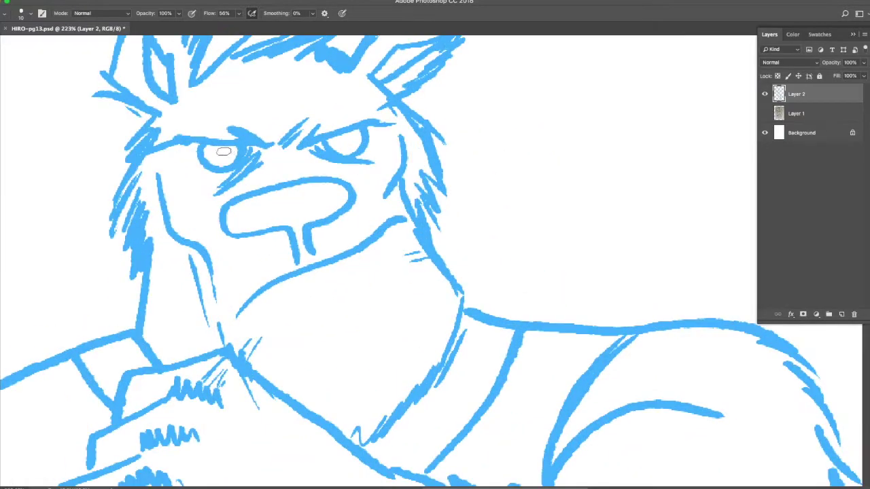
{"action": "left_click_drag", "start_coordinate": [340, 133], "coordinate": [353, 154]}
{"action": "left_click_drag", "start_coordinate": [216, 151], "coordinate": [230, 167]}
- Fill the nose solid, hand-letter the 'CCKRACCK' sound effect, and add a new layer
{"action": "mouse_move", "coordinate": [234, 204]}
{"action": "left_mouse_down"}
{"action": "mouse_move", "coordinate": [326, 183]}
{"action": "mouse_move", "coordinate": [343, 204]}
{"action": "mouse_move", "coordinate": [306, 266]}
{"action": "left_mouse_up"}
{"action": "left_click_drag", "start_coordinate": [239, 285], "coordinate": [250, 306]}
{"action": "key", "text": "ctrl+1"}
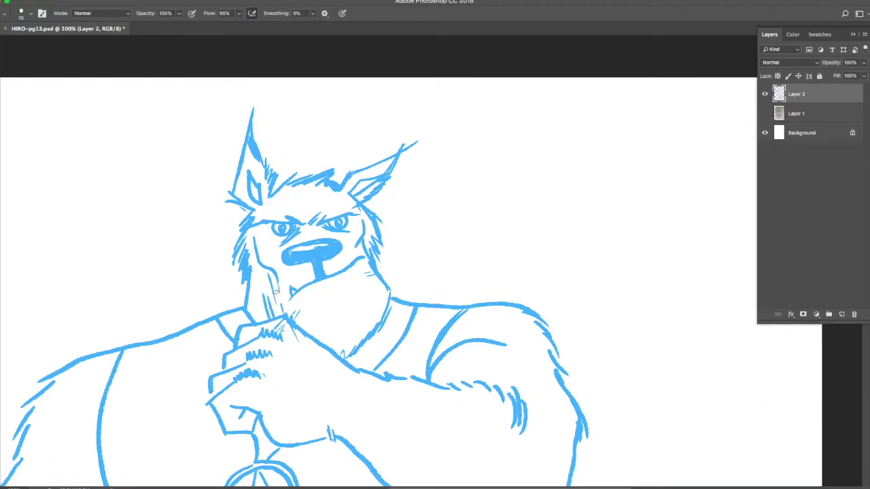
{"action": "mouse_move", "coordinate": [136, 278]}
{"action": "left_mouse_down"}
{"action": "mouse_move", "coordinate": [130, 306]}
{"action": "mouse_move", "coordinate": [231, 230]}
{"action": "left_mouse_up"}
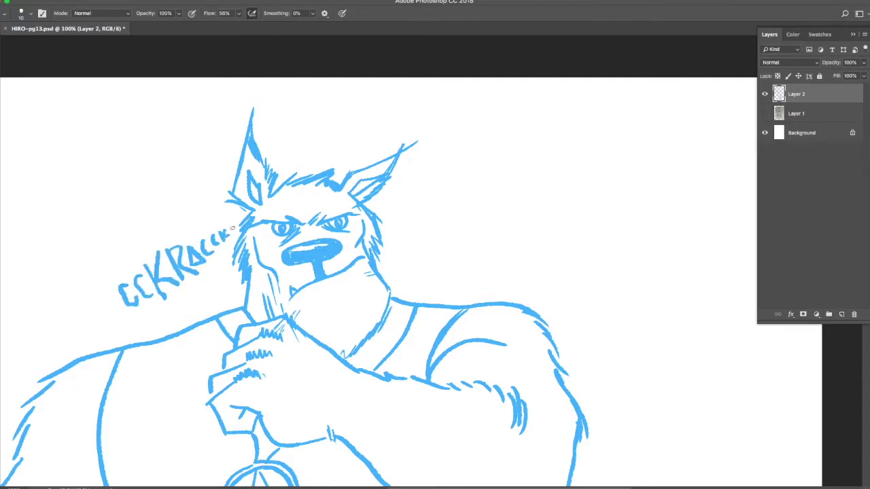
{"action": "key", "text": "ctrl+minus"}
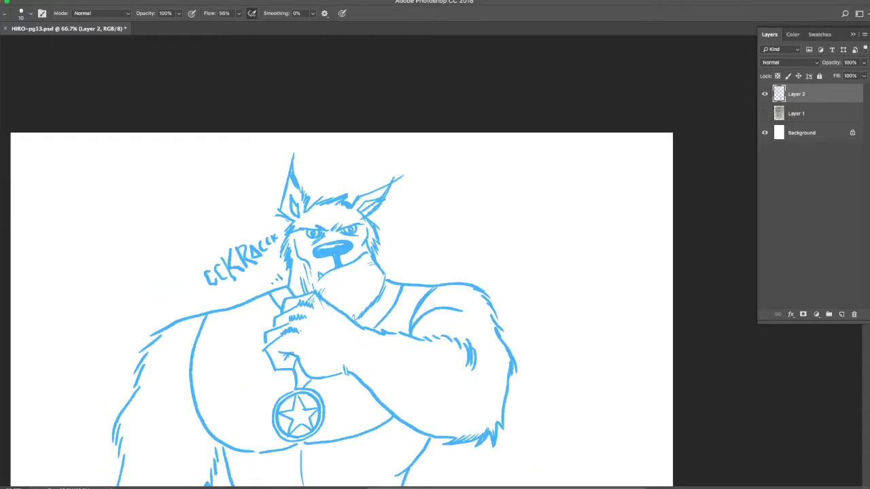
{"action": "left_click_drag", "start_coordinate": [394, 245], "coordinate": [452, 215]}
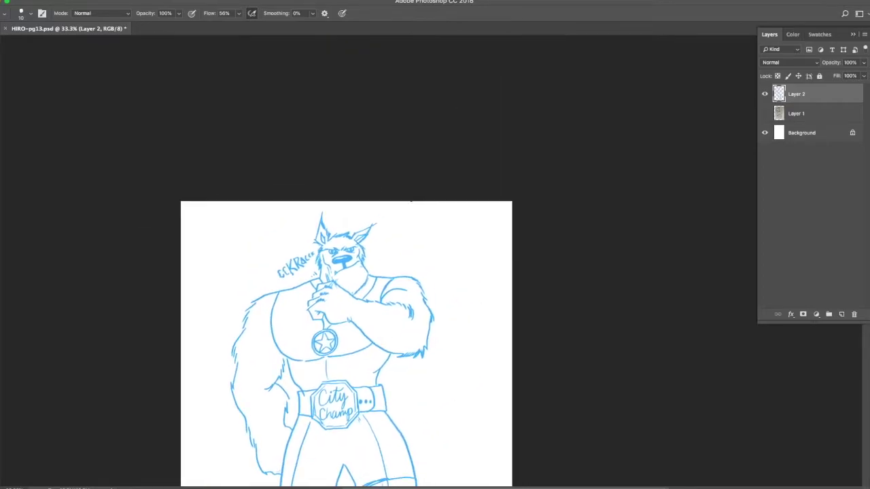
{"action": "left_click", "coordinate": [842, 314]}
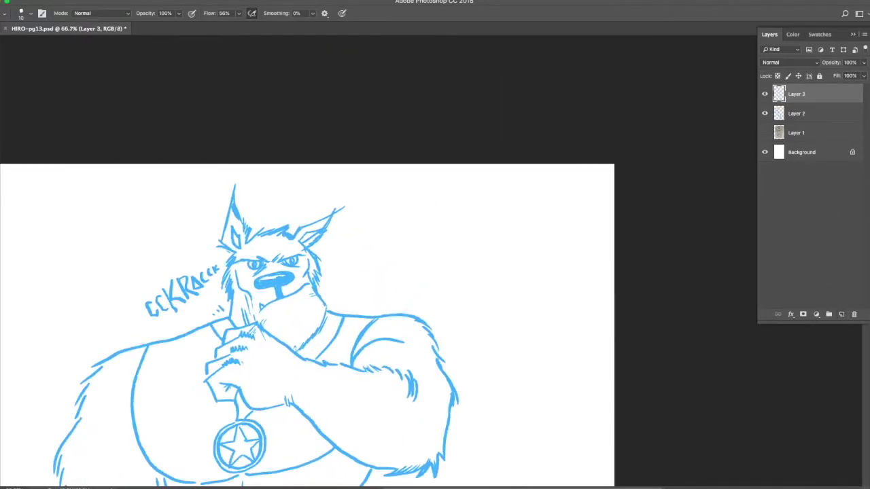
- Lower the blue rough layer's opacity and return to the new ink layer
{"action": "left_click", "coordinate": [809, 113]}
{"action": "left_click_drag", "start_coordinate": [863, 62], "coordinate": [839, 73]}
{"action": "left_click", "coordinate": [809, 94]}
{"action": "scroll", "coordinate": [275, 244], "scroll_direction": "up", "scroll_amount": 5}
- Ink the left ear, the fur zigzag below it, the brow line and both eyes in black
{"action": "mouse_move", "coordinate": [249, 167]}
{"action": "left_mouse_down"}
{"action": "mouse_move", "coordinate": [235, 214]}
{"action": "mouse_move", "coordinate": [234, 185]}
{"action": "left_mouse_up"}
{"action": "mouse_move", "coordinate": [225, 150]}
{"action": "left_mouse_down"}
{"action": "mouse_move", "coordinate": [180, 72]}
{"action": "mouse_move", "coordinate": [155, 219]}
{"action": "mouse_move", "coordinate": [228, 271]}
{"action": "mouse_move", "coordinate": [325, 280]}
{"action": "left_mouse_up"}
{"action": "left_click_drag", "start_coordinate": [335, 282], "coordinate": [439, 253]}
{"action": "mouse_move", "coordinate": [263, 279]}
{"action": "left_mouse_down"}
{"action": "mouse_move", "coordinate": [270, 308]}
{"action": "mouse_move", "coordinate": [294, 279]}
{"action": "left_mouse_up"}
{"action": "left_click_drag", "start_coordinate": [408, 266], "coordinate": [373, 285]}
{"action": "mouse_move", "coordinate": [266, 316]}
{"action": "left_mouse_down"}
{"action": "mouse_move", "coordinate": [324, 274]}
{"action": "mouse_move", "coordinate": [435, 299]}
{"action": "left_mouse_up"}
{"action": "left_click_drag", "start_coordinate": [245, 326], "coordinate": [285, 306]}
- Ink the top of the head, the notch between the ears, and both ears' inner lines
{"action": "left_click_drag", "start_coordinate": [240, 217], "coordinate": [325, 159]}
{"action": "mouse_move", "coordinate": [298, 182]}
{"action": "left_mouse_down"}
{"action": "mouse_move", "coordinate": [542, 101]}
{"action": "mouse_move", "coordinate": [500, 178]}
{"action": "left_mouse_up"}
{"action": "mouse_move", "coordinate": [494, 203]}
{"action": "left_mouse_down"}
{"action": "mouse_move", "coordinate": [430, 225]}
{"action": "mouse_move", "coordinate": [462, 253]}
{"action": "left_mouse_up"}
{"action": "left_click_drag", "start_coordinate": [423, 212], "coordinate": [484, 164]}
{"action": "left_click_drag", "start_coordinate": [204, 242], "coordinate": [185, 211]}
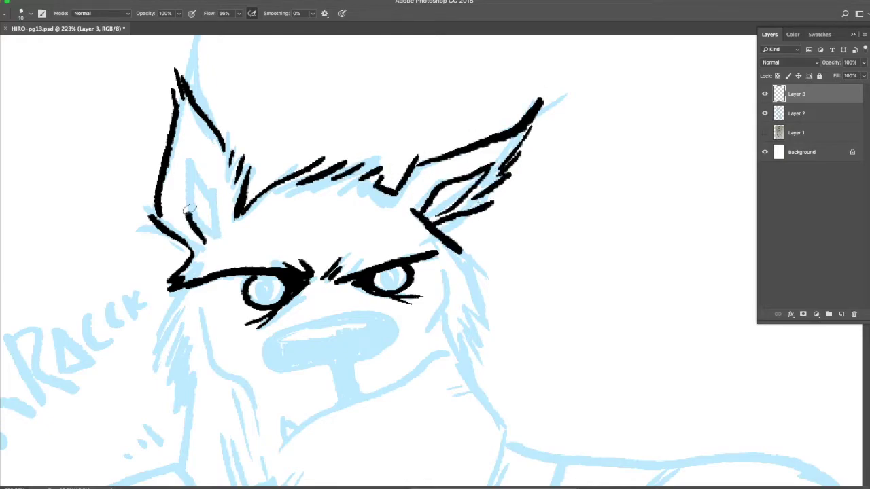
{"action": "left_click_drag", "start_coordinate": [189, 154], "coordinate": [224, 218]}
- Ink the left and right cheek contours and draw pupils in both eyes
{"action": "left_click_drag", "start_coordinate": [465, 250], "coordinate": [502, 425]}
{"action": "left_click_drag", "start_coordinate": [201, 312], "coordinate": [260, 423]}
{"action": "mouse_move", "coordinate": [266, 281]}
{"action": "left_mouse_down"}
{"action": "mouse_move", "coordinate": [261, 299]}
{"action": "mouse_move", "coordinate": [269, 303]}
{"action": "left_mouse_up"}
{"action": "mouse_move", "coordinate": [394, 270]}
{"action": "left_mouse_down"}
{"action": "mouse_move", "coordinate": [385, 294]}
{"action": "mouse_move", "coordinate": [393, 292]}
{"action": "left_mouse_up"}
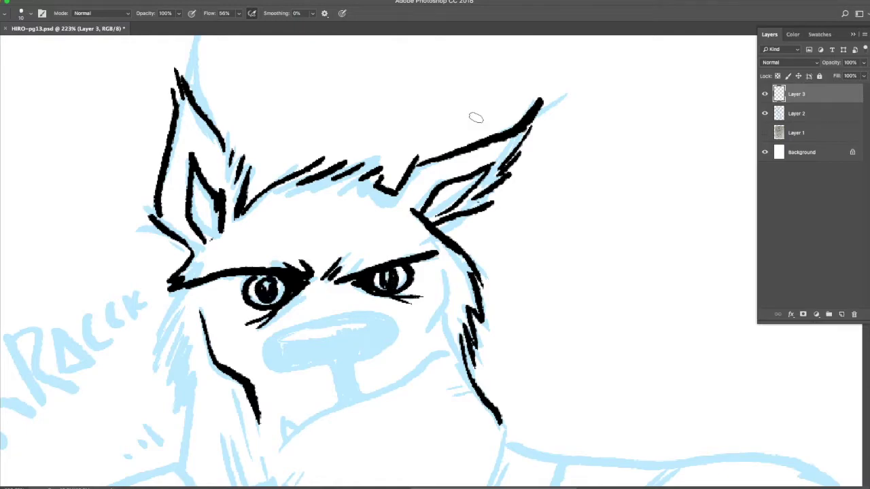
- Ink the muzzle strokes and a thick mouth outline with jagged teeth, filled solid black
{"action": "scroll", "coordinate": [476, 118], "scroll_direction": "down", "scroll_amount": 3}
{"action": "left_click_drag", "start_coordinate": [196, 309], "coordinate": [204, 384]}
{"action": "left_click_drag", "start_coordinate": [217, 342], "coordinate": [238, 393]}
{"action": "scroll", "coordinate": [255, 350], "scroll_direction": "up", "scroll_amount": 5}
{"action": "mouse_move", "coordinate": [251, 357]}
{"action": "left_mouse_down"}
{"action": "mouse_move", "coordinate": [250, 379]}
{"action": "mouse_move", "coordinate": [81, 303]}
{"action": "mouse_move", "coordinate": [253, 381]}
{"action": "left_mouse_up"}
{"action": "left_click_drag", "start_coordinate": [102, 309], "coordinate": [326, 259]}
{"action": "mouse_move", "coordinate": [109, 293]}
{"action": "left_mouse_down"}
{"action": "mouse_move", "coordinate": [198, 239]}
{"action": "mouse_move", "coordinate": [267, 248]}
{"action": "left_mouse_up"}
{"action": "left_click_drag", "start_coordinate": [326, 272], "coordinate": [113, 319]}
- Ink the chin stroke, right-cheek fur and a fang, briefly hiding the side panels with F7
{"action": "scroll", "coordinate": [238, 391], "scroll_direction": "down", "scroll_amount": 1}
{"action": "scroll", "coordinate": [238, 391], "scroll_direction": "down", "scroll_amount": 1}
{"action": "left_click_drag", "start_coordinate": [228, 408], "coordinate": [379, 336]}
{"action": "left_click_drag", "start_coordinate": [416, 297], "coordinate": [411, 305]}
{"action": "left_click_drag", "start_coordinate": [181, 428], "coordinate": [160, 445]}
{"action": "left_click_drag", "start_coordinate": [391, 234], "coordinate": [381, 320]}
{"action": "scroll", "coordinate": [292, 391], "scroll_direction": "down", "scroll_amount": 1}
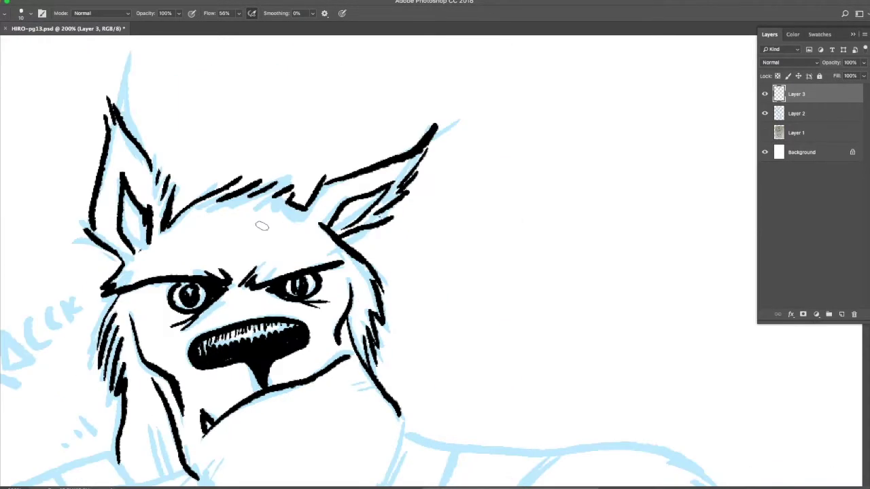
{"action": "key", "text": "F7"}
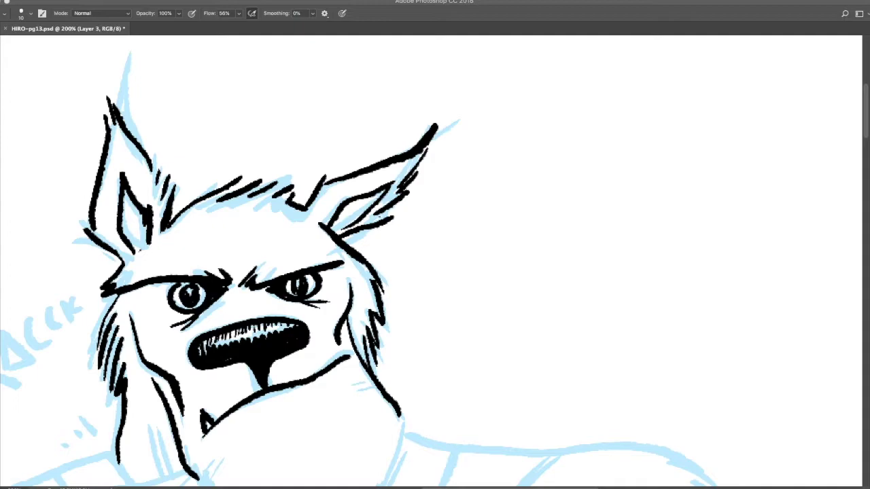
{"action": "key", "text": "F7"}
- Ink the chin, neck-to-chest diagonal, shoulder curve and fist outline, with hatching under the chin
{"action": "left_click_drag", "start_coordinate": [306, 408], "coordinate": [261, 184]}
{"action": "left_click_drag", "start_coordinate": [361, 197], "coordinate": [316, 313]}
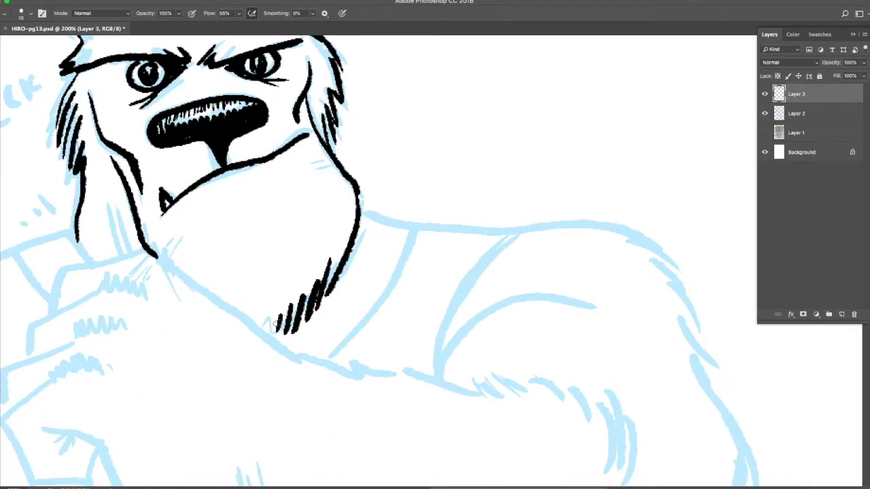
{"action": "left_click_drag", "start_coordinate": [229, 279], "coordinate": [262, 238]}
{"action": "left_click_drag", "start_coordinate": [204, 228], "coordinate": [365, 346]}
{"action": "left_click_drag", "start_coordinate": [204, 231], "coordinate": [109, 280]}
{"action": "mouse_move", "coordinate": [204, 279]}
{"action": "left_mouse_down"}
{"action": "mouse_move", "coordinate": [170, 256]}
{"action": "mouse_move", "coordinate": [88, 333]}
{"action": "left_mouse_up"}
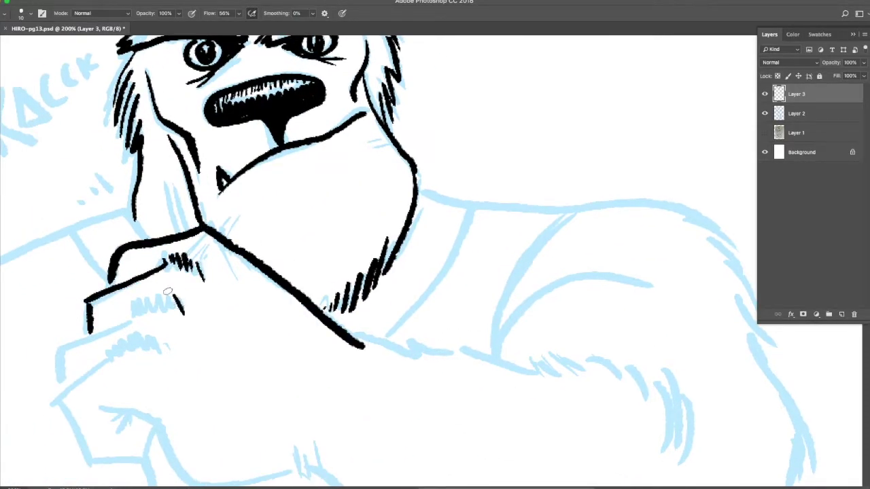
{"action": "left_click_drag", "start_coordinate": [184, 313], "coordinate": [144, 299]}
{"action": "left_click_drag", "start_coordinate": [136, 315], "coordinate": [68, 374]}
{"action": "left_click_drag", "start_coordinate": [167, 335], "coordinate": [126, 350]}
{"action": "mouse_move", "coordinate": [122, 348]}
{"action": "left_mouse_down"}
{"action": "mouse_move", "coordinate": [83, 460]}
{"action": "mouse_move", "coordinate": [155, 426]}
{"action": "left_mouse_up"}
{"action": "left_click_drag", "start_coordinate": [204, 408], "coordinate": [201, 322]}
{"action": "mouse_move", "coordinate": [140, 323]}
{"action": "left_mouse_down"}
{"action": "mouse_move", "coordinate": [105, 343]}
{"action": "mouse_move", "coordinate": [292, 386]}
{"action": "left_mouse_up"}
- Zoom out and hatch short fur strokes on the chin and neck
{"action": "key", "text": "ctrl+minus"}
{"action": "left_click_drag", "start_coordinate": [169, 217], "coordinate": [161, 171]}
{"action": "left_click_drag", "start_coordinate": [164, 218], "coordinate": [159, 185]}
{"action": "left_click_drag", "start_coordinate": [158, 218], "coordinate": [157, 200]}
{"action": "left_click_drag", "start_coordinate": [160, 185], "coordinate": [158, 179]}
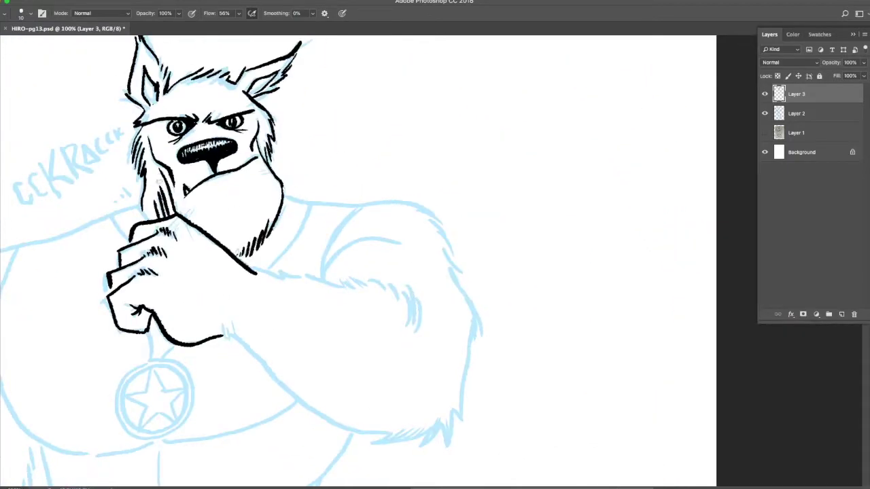
- Ink the furry right arm: shoulder, forearm edges, inner curve, with bicep and elbow hatching
{"action": "mouse_move", "coordinate": [287, 196]}
{"action": "left_mouse_down"}
{"action": "mouse_move", "coordinate": [449, 234]}
{"action": "mouse_move", "coordinate": [475, 340]}
{"action": "mouse_move", "coordinate": [452, 435]}
{"action": "mouse_move", "coordinate": [395, 433]}
{"action": "left_mouse_up"}
{"action": "left_click_drag", "start_coordinate": [223, 336], "coordinate": [383, 435]}
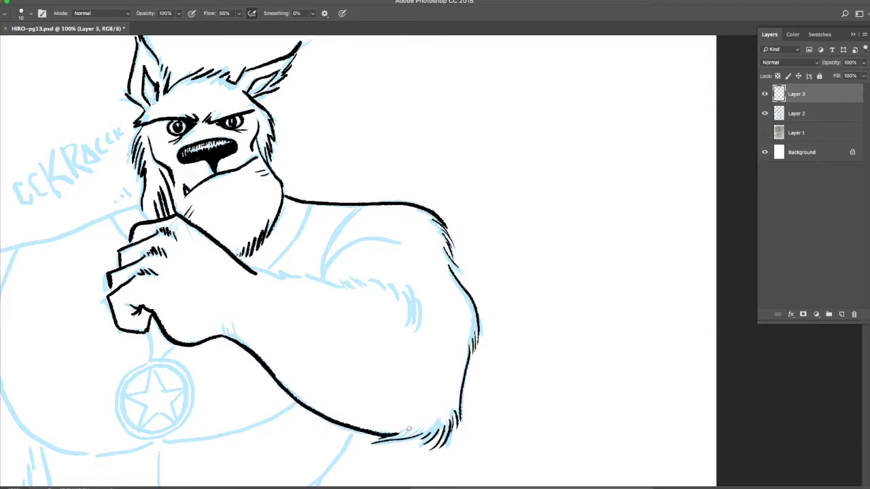
{"action": "mouse_move", "coordinate": [256, 273]}
{"action": "left_mouse_down"}
{"action": "mouse_move", "coordinate": [353, 286]}
{"action": "mouse_move", "coordinate": [364, 296]}
{"action": "left_mouse_up"}
{"action": "left_click_drag", "start_coordinate": [367, 280], "coordinate": [412, 314]}
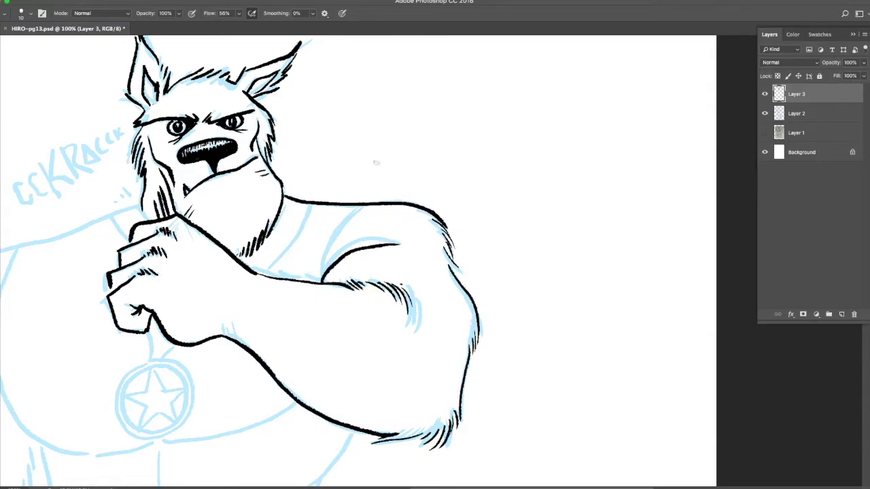
{"action": "left_click_drag", "start_coordinate": [401, 240], "coordinate": [325, 279]}
{"action": "left_click_drag", "start_coordinate": [337, 245], "coordinate": [325, 272]}
{"action": "left_click_drag", "start_coordinate": [367, 206], "coordinate": [327, 263]}
{"action": "left_click_drag", "start_coordinate": [359, 234], "coordinate": [329, 264]}
{"action": "left_click_drag", "start_coordinate": [432, 257], "coordinate": [427, 297]}
{"action": "left_click_drag", "start_coordinate": [431, 275], "coordinate": [405, 370]}
- Ink the line below the arm, left hip, belly curve, lower-arm underside and shoulder lines
{"action": "scroll", "coordinate": [475, 286], "scroll_direction": "down", "scroll_amount": 5}
{"action": "scroll", "coordinate": [532, 268], "scroll_direction": "left", "scroll_amount": 4}
{"action": "left_click_drag", "start_coordinate": [423, 359], "coordinate": [413, 406]}
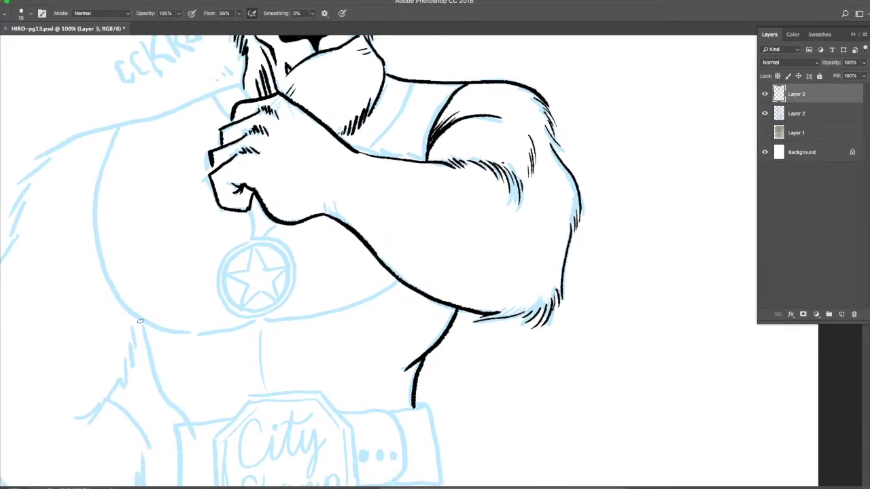
{"action": "left_click_drag", "start_coordinate": [139, 321], "coordinate": [185, 423]}
{"action": "left_click_drag", "start_coordinate": [119, 129], "coordinate": [237, 331]}
{"action": "left_click_drag", "start_coordinate": [399, 280], "coordinate": [319, 314]}
{"action": "left_click_drag", "start_coordinate": [122, 127], "coordinate": [236, 88]}
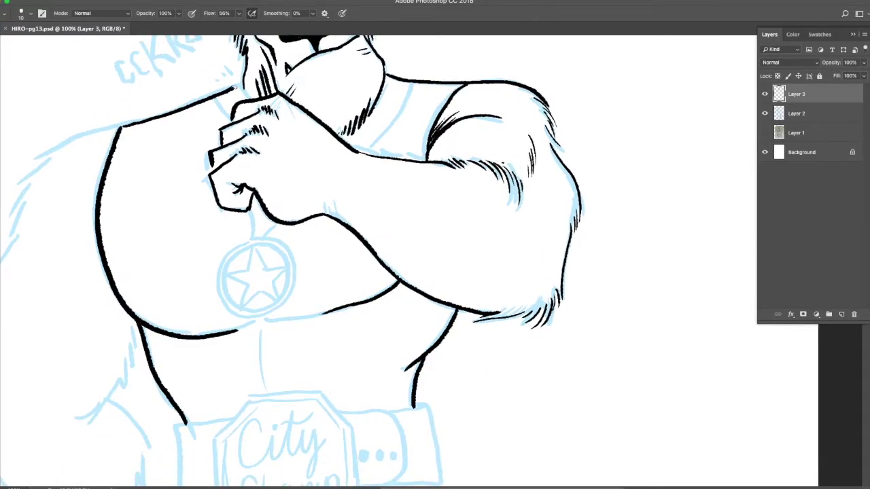
{"action": "left_click_drag", "start_coordinate": [362, 153], "coordinate": [411, 84]}
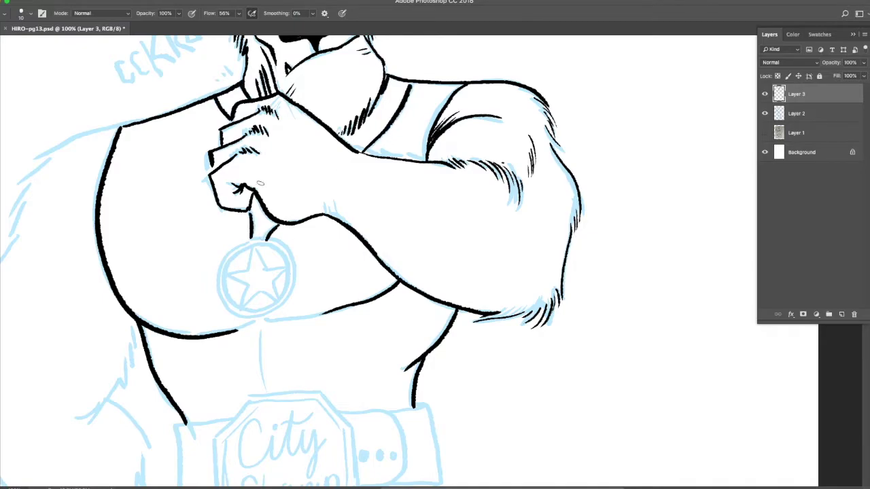
- Outline the star medallion, redo its uneven strokes as a clean inner ring, and extend the chest line
{"action": "left_click_drag", "start_coordinate": [270, 239], "coordinate": [279, 308]}
{"action": "mouse_move", "coordinate": [271, 239]}
{"action": "left_mouse_down"}
{"action": "mouse_move", "coordinate": [223, 294]}
{"action": "mouse_move", "coordinate": [245, 318]}
{"action": "mouse_move", "coordinate": [267, 315]}
{"action": "left_mouse_up"}
{"action": "key", "text": "ctrl+z"}
{"action": "mouse_move", "coordinate": [239, 249]}
{"action": "left_mouse_down"}
{"action": "mouse_move", "coordinate": [253, 313]}
{"action": "mouse_move", "coordinate": [282, 306]}
{"action": "left_mouse_up"}
{"action": "key", "text": "ctrl+z"}
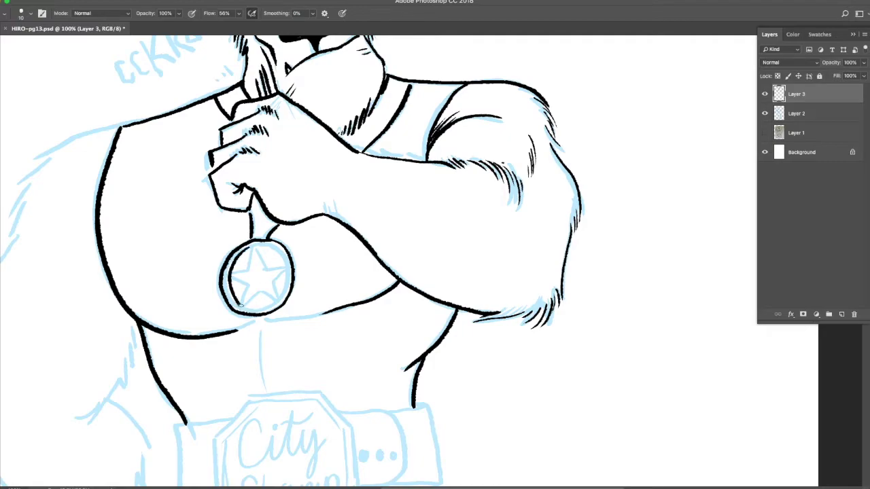
{"action": "key", "text": "ctrl+z"}
{"action": "mouse_move", "coordinate": [264, 242]}
{"action": "left_mouse_down"}
{"action": "mouse_move", "coordinate": [239, 311]}
{"action": "mouse_move", "coordinate": [272, 246]}
{"action": "left_mouse_up"}
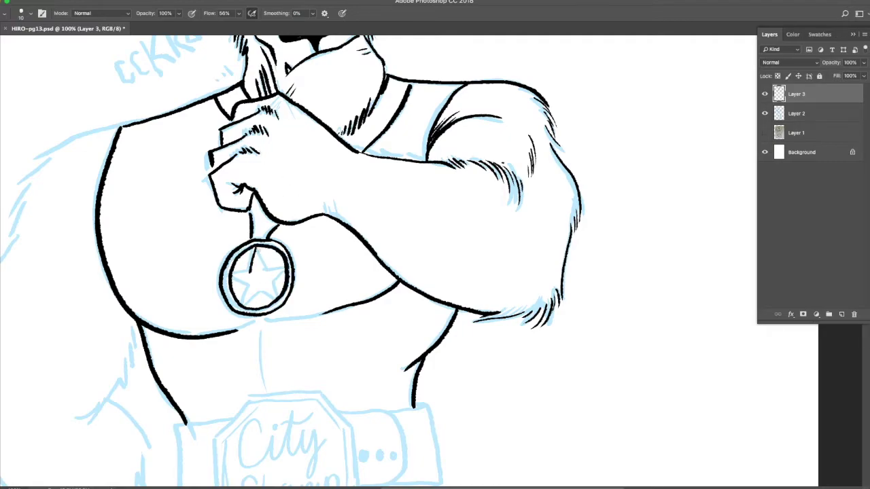
{"action": "left_click_drag", "start_coordinate": [279, 318], "coordinate": [327, 312]}
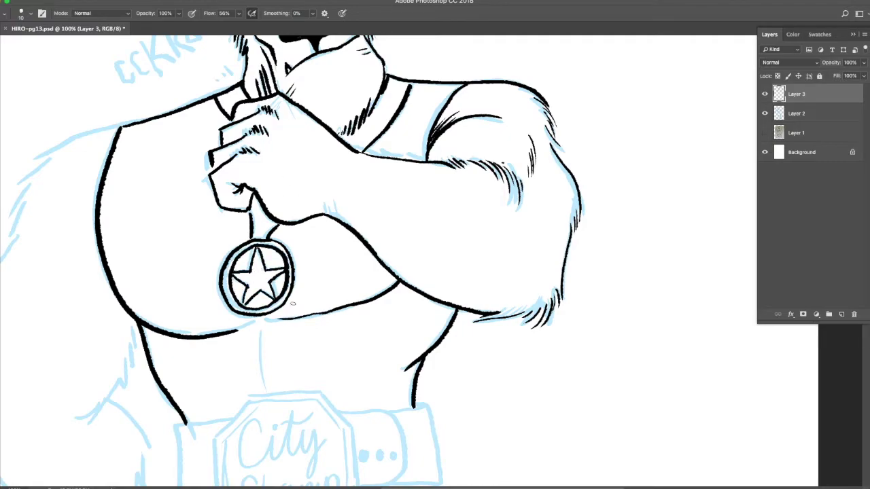
- Ink the left shoulder and left arm fur outlines, a chest mark, and the belt's right edge
{"action": "left_click_drag", "start_coordinate": [498, 212], "coordinate": [648, 186]}
{"action": "mouse_move", "coordinate": [272, 102]}
{"action": "left_mouse_down"}
{"action": "mouse_move", "coordinate": [184, 153]}
{"action": "mouse_move", "coordinate": [161, 310]}
{"action": "left_mouse_up"}
{"action": "mouse_move", "coordinate": [284, 298]}
{"action": "left_mouse_down"}
{"action": "mouse_move", "coordinate": [286, 316]}
{"action": "mouse_move", "coordinate": [251, 392]}
{"action": "left_mouse_up"}
{"action": "mouse_move", "coordinate": [271, 359]}
{"action": "left_mouse_down"}
{"action": "mouse_move", "coordinate": [222, 397]}
{"action": "mouse_move", "coordinate": [145, 205]}
{"action": "left_mouse_up"}
{"action": "left_click_drag", "start_coordinate": [74, 213], "coordinate": [134, 422]}
{"action": "mouse_move", "coordinate": [121, 416]}
{"action": "left_mouse_down"}
{"action": "mouse_move", "coordinate": [115, 351]}
{"action": "mouse_move", "coordinate": [178, 413]}
{"action": "left_mouse_up"}
{"action": "left_click_drag", "start_coordinate": [173, 141], "coordinate": [213, 283]}
{"action": "key", "text": "ctrl+minus"}
{"action": "mouse_move", "coordinate": [404, 171]}
{"action": "left_mouse_down"}
{"action": "mouse_move", "coordinate": [425, 164]}
{"action": "mouse_move", "coordinate": [436, 218]}
{"action": "left_mouse_up"}
- Ink the belt's outer edges and strap line, then rotate the view to centre the belt plate
{"action": "mouse_move", "coordinate": [297, 175]}
{"action": "left_mouse_down"}
{"action": "mouse_move", "coordinate": [272, 176]}
{"action": "mouse_move", "coordinate": [286, 228]}
{"action": "left_mouse_up"}
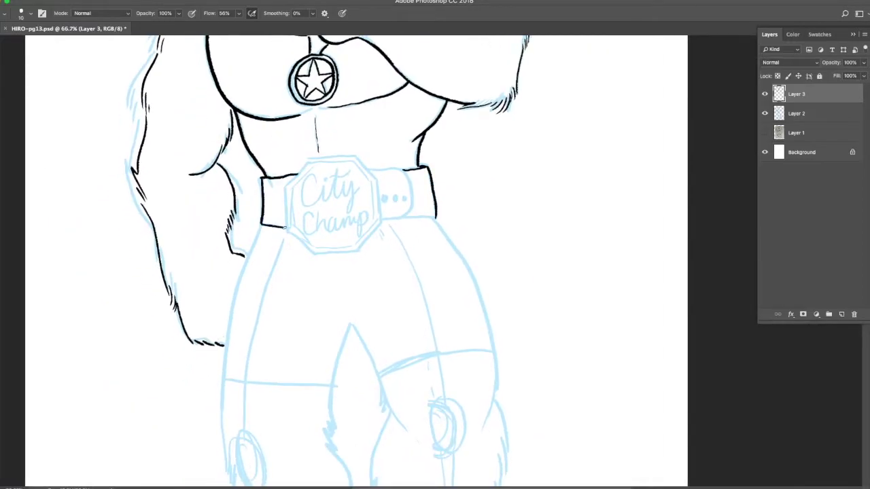
{"action": "left_click_drag", "start_coordinate": [427, 216], "coordinate": [435, 218]}
{"action": "left_click_drag", "start_coordinate": [375, 170], "coordinate": [367, 170]}
{"action": "left_click_drag", "start_coordinate": [406, 171], "coordinate": [408, 213]}
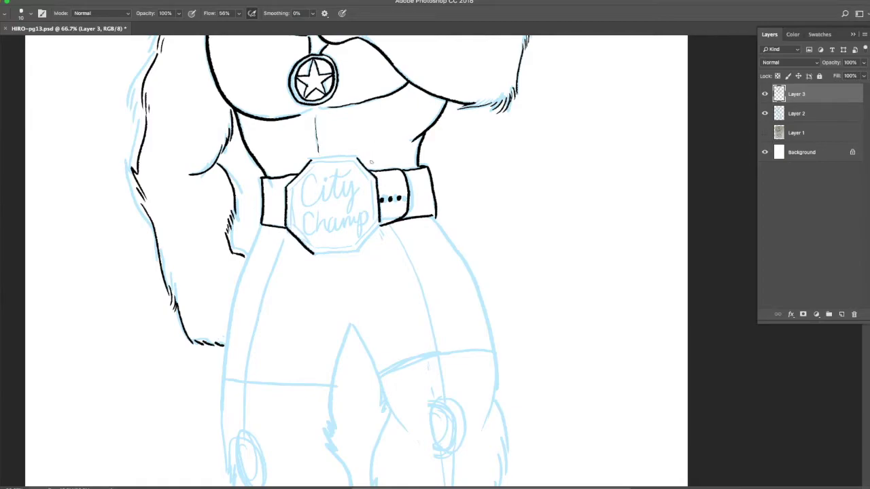
{"action": "left_click_drag", "start_coordinate": [317, 148], "coordinate": [306, 219]}
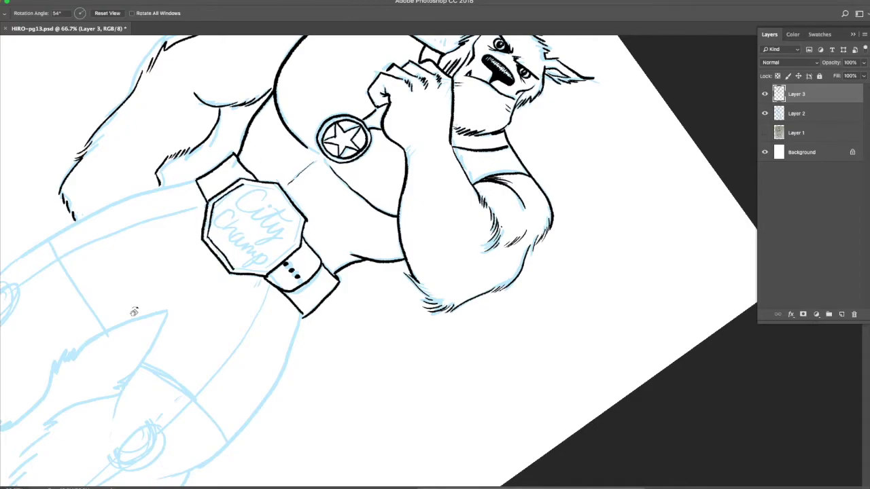
{"action": "left_click_drag", "start_coordinate": [171, 278], "coordinate": [250, 248]}
{"action": "left_click_drag", "start_coordinate": [290, 218], "coordinate": [151, 223]}
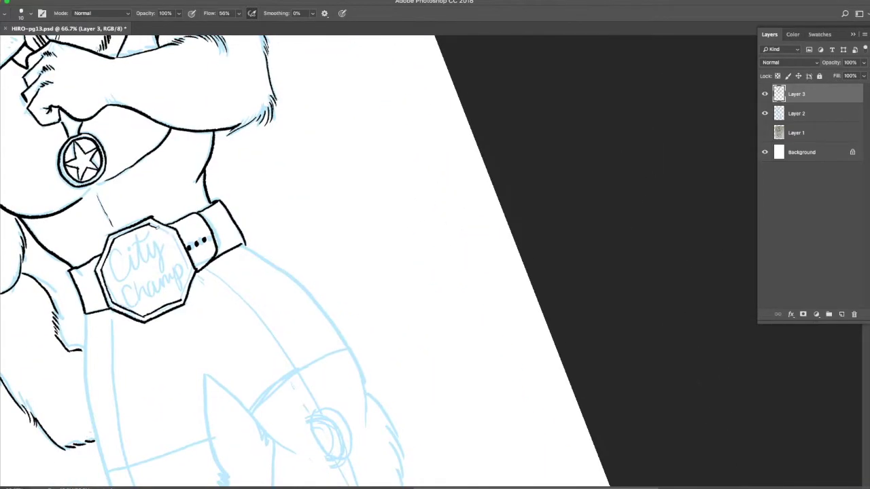
- Letter 'City' and 'Champ' on the belt plate and start the shorts' left leg line
{"action": "left_click_drag", "start_coordinate": [123, 250], "coordinate": [119, 280]}
{"action": "left_click_drag", "start_coordinate": [132, 262], "coordinate": [134, 279]}
{"action": "mouse_move", "coordinate": [141, 237]}
{"action": "left_mouse_down"}
{"action": "mouse_move", "coordinate": [140, 280]}
{"action": "mouse_move", "coordinate": [153, 249]}
{"action": "left_mouse_up"}
{"action": "left_click", "coordinate": [128, 253]}
{"action": "mouse_move", "coordinate": [155, 245]}
{"action": "left_mouse_down"}
{"action": "mouse_move", "coordinate": [158, 278]}
{"action": "mouse_move", "coordinate": [134, 306]}
{"action": "left_mouse_up"}
{"action": "left_click_drag", "start_coordinate": [144, 276], "coordinate": [155, 298]}
{"action": "left_click_drag", "start_coordinate": [154, 291], "coordinate": [182, 265]}
{"action": "left_click_drag", "start_coordinate": [141, 278], "coordinate": [150, 303]}
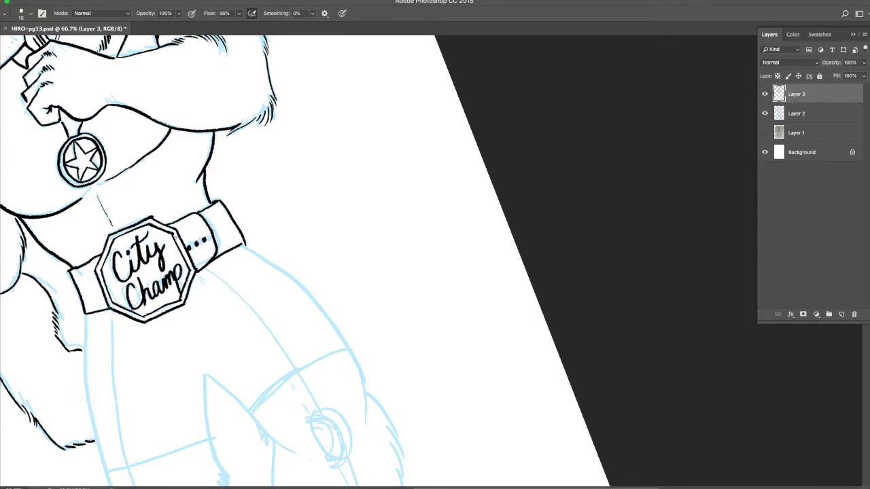
{"action": "scroll", "coordinate": [183, 266], "scroll_direction": "down", "scroll_amount": 5}
{"action": "left_click_drag", "start_coordinate": [106, 225], "coordinate": [122, 381]}
- Ink the shorts' hip lines, inner-leg gap and hem, with fur tufts on the right thigh
{"action": "left_click_drag", "start_coordinate": [223, 285], "coordinate": [230, 347]}
{"action": "left_click_drag", "start_coordinate": [261, 153], "coordinate": [365, 255]}
{"action": "left_click_drag", "start_coordinate": [224, 286], "coordinate": [279, 343]}
{"action": "left_click_drag", "start_coordinate": [237, 380], "coordinate": [250, 398]}
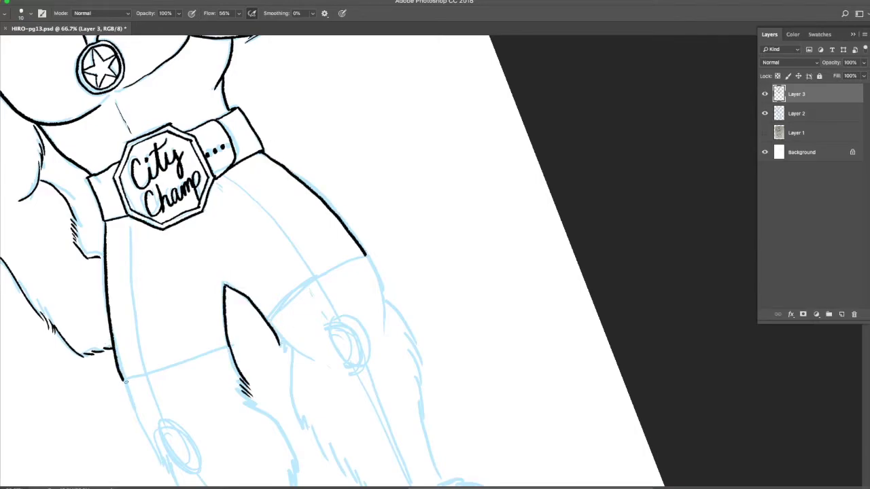
{"action": "left_click_drag", "start_coordinate": [229, 345], "coordinate": [122, 379]}
{"action": "mouse_move", "coordinate": [269, 323]}
{"action": "left_mouse_down"}
{"action": "mouse_move", "coordinate": [304, 289]}
{"action": "mouse_move", "coordinate": [366, 257]}
{"action": "left_mouse_up"}
{"action": "left_click_drag", "start_coordinate": [367, 258], "coordinate": [421, 372]}
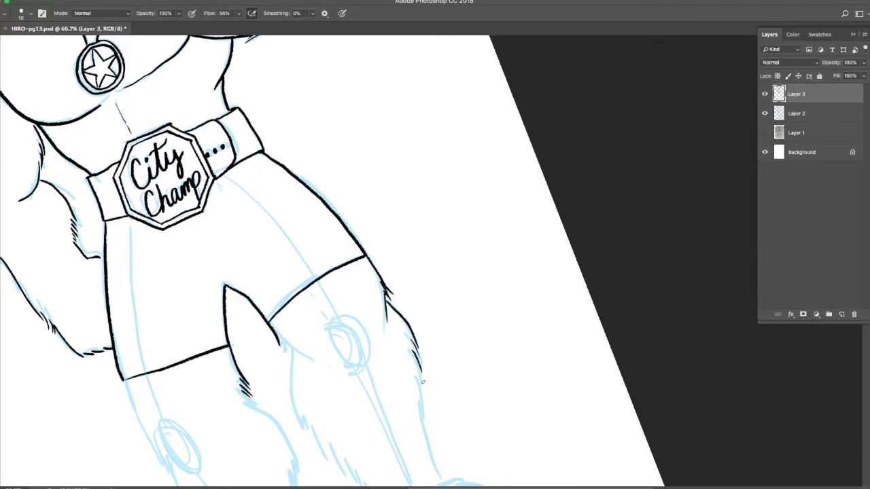
- Ink the fur-edged inner leg down to the paw, fur around the paw, and left-leg fur strokes
{"action": "mouse_move", "coordinate": [292, 348]}
{"action": "left_mouse_down"}
{"action": "mouse_move", "coordinate": [315, 369]}
{"action": "mouse_move", "coordinate": [185, 192]}
{"action": "left_mouse_up"}
{"action": "mouse_move", "coordinate": [194, 265]}
{"action": "left_mouse_down"}
{"action": "mouse_move", "coordinate": [253, 354]}
{"action": "mouse_move", "coordinate": [321, 413]}
{"action": "mouse_move", "coordinate": [379, 372]}
{"action": "left_mouse_up"}
{"action": "mouse_move", "coordinate": [292, 235]}
{"action": "left_mouse_down"}
{"action": "mouse_move", "coordinate": [313, 306]}
{"action": "mouse_move", "coordinate": [381, 351]}
{"action": "mouse_move", "coordinate": [382, 380]}
{"action": "left_mouse_up"}
{"action": "left_click_drag", "start_coordinate": [216, 187], "coordinate": [239, 197]}
{"action": "left_click_drag", "start_coordinate": [236, 146], "coordinate": [243, 219]}
{"action": "mouse_move", "coordinate": [113, 222]}
{"action": "left_mouse_down"}
{"action": "mouse_move", "coordinate": [170, 318]}
{"action": "mouse_move", "coordinate": [176, 385]}
{"action": "mouse_move", "coordinate": [219, 412]}
{"action": "mouse_move", "coordinate": [250, 342]}
{"action": "left_mouse_up"}
{"action": "mouse_move", "coordinate": [242, 335]}
{"action": "left_mouse_down"}
{"action": "mouse_move", "coordinate": [257, 357]}
{"action": "mouse_move", "coordinate": [209, 389]}
{"action": "left_mouse_up"}
- Outline the left foot with underside fur hatching and ink the leg's left contour with knee fur
{"action": "left_click_drag", "start_coordinate": [173, 357], "coordinate": [130, 307]}
{"action": "mouse_move", "coordinate": [102, 266]}
{"action": "left_mouse_down"}
{"action": "mouse_move", "coordinate": [66, 333]}
{"action": "mouse_move", "coordinate": [54, 386]}
{"action": "left_mouse_up"}
{"action": "mouse_move", "coordinate": [57, 375]}
{"action": "left_mouse_down"}
{"action": "mouse_move", "coordinate": [75, 388]}
{"action": "mouse_move", "coordinate": [121, 369]}
{"action": "mouse_move", "coordinate": [164, 333]}
{"action": "left_mouse_up"}
{"action": "left_click_drag", "start_coordinate": [111, 129], "coordinate": [163, 178]}
{"action": "mouse_move", "coordinate": [84, 77]}
{"action": "left_mouse_down"}
{"action": "mouse_move", "coordinate": [134, 174]}
{"action": "mouse_move", "coordinate": [195, 257]}
{"action": "left_mouse_up"}
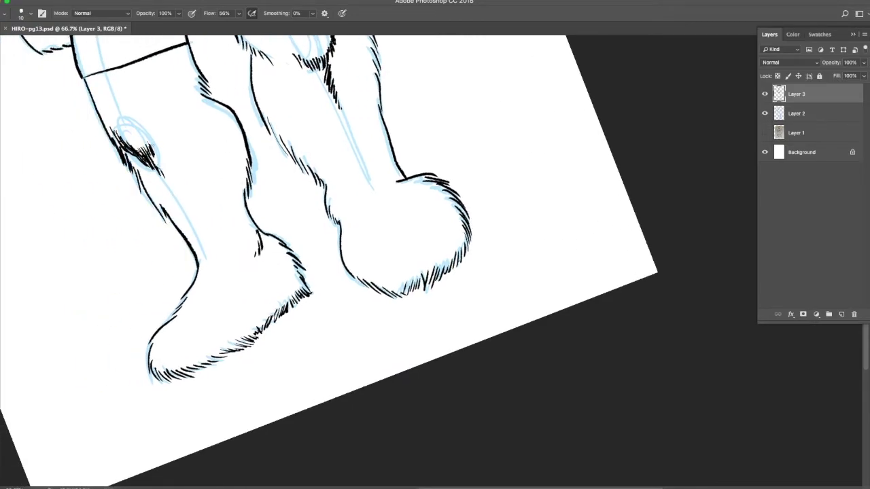
{"action": "key", "text": "ctrl+minus"}
- Turn the canvas back upright and zoom in on the upper figure with the Brush
{"action": "key", "text": "r"}
{"action": "left_click_drag", "start_coordinate": [476, 204], "coordinate": [423, 252]}
{"action": "key", "text": "v"}
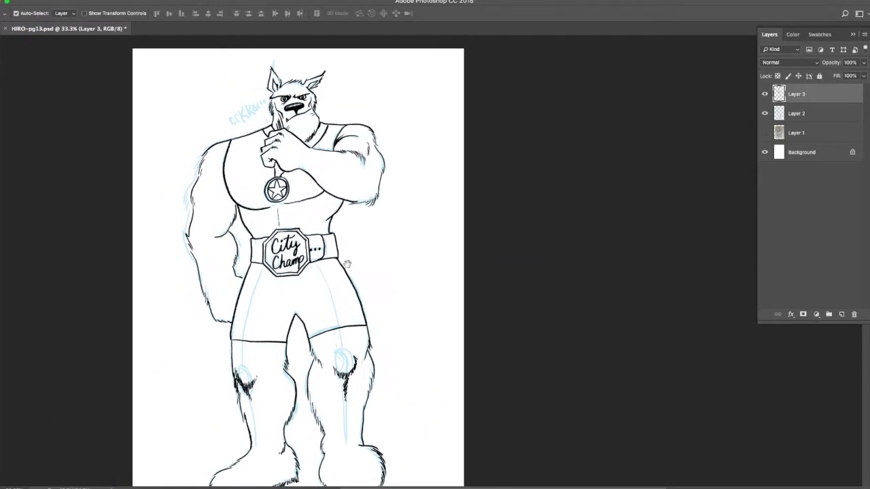
{"action": "scroll", "coordinate": [231, 234], "scroll_direction": "up", "scroll_amount": 2}
{"action": "key", "text": "b"}
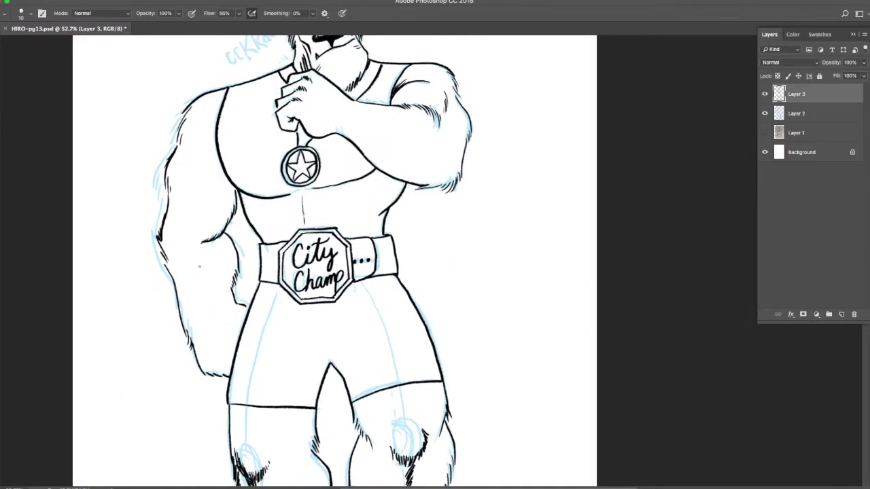
{"action": "scroll", "coordinate": [328, 243], "scroll_direction": "up", "scroll_amount": 3}
{"action": "scroll", "coordinate": [178, 129], "scroll_direction": "up", "scroll_amount": 3}
- Ink the CCKRACCK sound-effect lettering with stress and impact marks beside it
{"action": "left_click_drag", "start_coordinate": [133, 174], "coordinate": [136, 197]}
{"action": "left_click_drag", "start_coordinate": [151, 170], "coordinate": [152, 192]}
{"action": "left_click_drag", "start_coordinate": [158, 125], "coordinate": [161, 192]}
{"action": "mouse_move", "coordinate": [163, 167]}
{"action": "left_mouse_down"}
{"action": "mouse_move", "coordinate": [197, 178]}
{"action": "mouse_move", "coordinate": [231, 131]}
{"action": "left_mouse_up"}
{"action": "left_click_drag", "start_coordinate": [238, 116], "coordinate": [252, 109]}
{"action": "left_click_drag", "start_coordinate": [224, 155], "coordinate": [231, 175]}
{"action": "mouse_move", "coordinate": [234, 153]}
{"action": "left_mouse_down"}
{"action": "mouse_move", "coordinate": [242, 179]}
{"action": "mouse_move", "coordinate": [233, 186]}
{"action": "left_mouse_up"}
{"action": "left_click_drag", "start_coordinate": [235, 175], "coordinate": [243, 185]}
- Hatch shadows along the face and neck, under the chest, and on the torso beside the belt
{"action": "left_click_drag", "start_coordinate": [283, 216], "coordinate": [281, 171]}
{"action": "left_click_drag", "start_coordinate": [288, 188], "coordinate": [280, 161]}
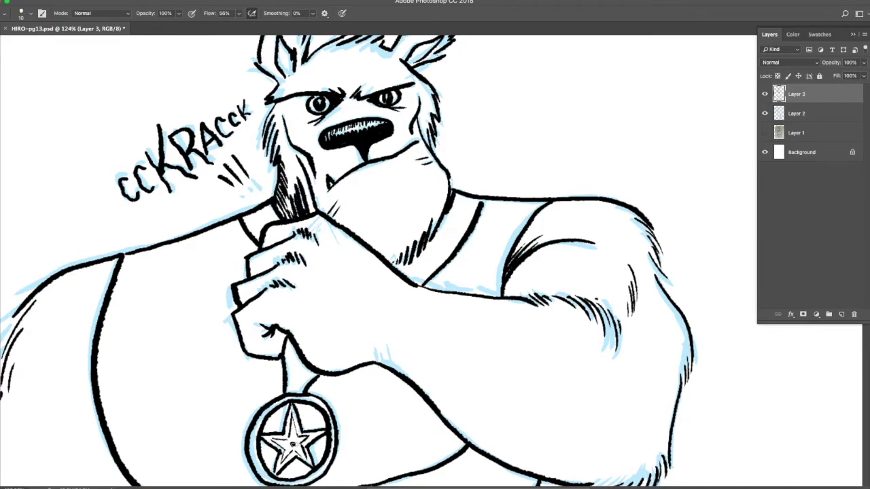
{"action": "key", "text": "ctrl+minus"}
{"action": "scroll", "coordinate": [406, 220], "scroll_direction": "down", "scroll_amount": 4}
{"action": "left_click_drag", "start_coordinate": [416, 336], "coordinate": [429, 322]}
{"action": "left_click_drag", "start_coordinate": [433, 331], "coordinate": [465, 310]}
{"action": "left_click_drag", "start_coordinate": [402, 368], "coordinate": [416, 358]}
{"action": "left_click_drag", "start_coordinate": [419, 363], "coordinate": [435, 351]}
{"action": "left_click_drag", "start_coordinate": [394, 412], "coordinate": [416, 382]}
{"action": "left_click_drag", "start_coordinate": [411, 407], "coordinate": [427, 374]}
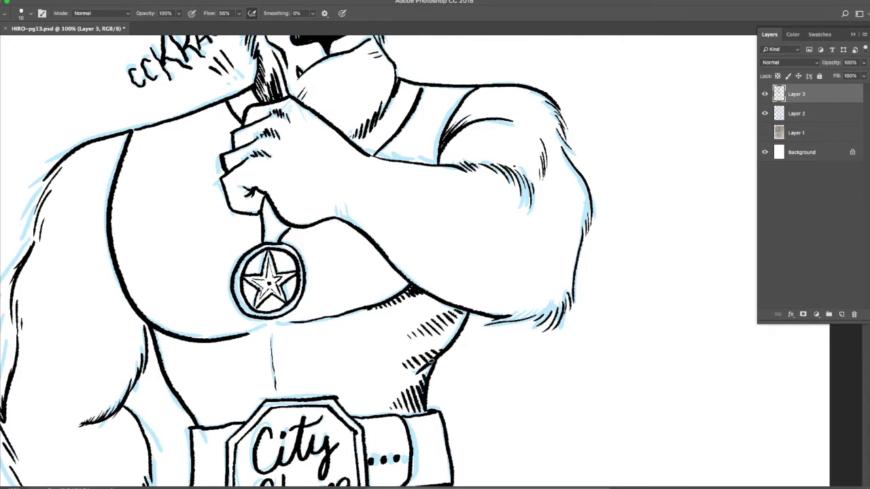
- Hatch shading along the forearm's lower edge and the left arm's lower contour
{"action": "mouse_move", "coordinate": [337, 214]}
{"action": "left_mouse_down"}
{"action": "mouse_move", "coordinate": [469, 281]}
{"action": "mouse_move", "coordinate": [537, 283]}
{"action": "left_mouse_up"}
{"action": "left_click_drag", "start_coordinate": [38, 313], "coordinate": [42, 343]}
{"action": "mouse_move", "coordinate": [41, 233]}
{"action": "left_mouse_down"}
{"action": "mouse_move", "coordinate": [34, 257]}
{"action": "mouse_move", "coordinate": [46, 267]}
{"action": "left_mouse_up"}
{"action": "scroll", "coordinate": [136, 305], "scroll_direction": "down", "scroll_amount": 3}
{"action": "scroll", "coordinate": [136, 306], "scroll_direction": "left", "scroll_amount": 2}
{"action": "mouse_move", "coordinate": [115, 320]}
{"action": "left_mouse_down"}
{"action": "mouse_move", "coordinate": [139, 353]}
{"action": "mouse_move", "coordinate": [153, 407]}
{"action": "left_mouse_up"}
{"action": "left_click_drag", "start_coordinate": [88, 359], "coordinate": [103, 392]}
{"action": "left_click_drag", "start_coordinate": [99, 395], "coordinate": [109, 449]}
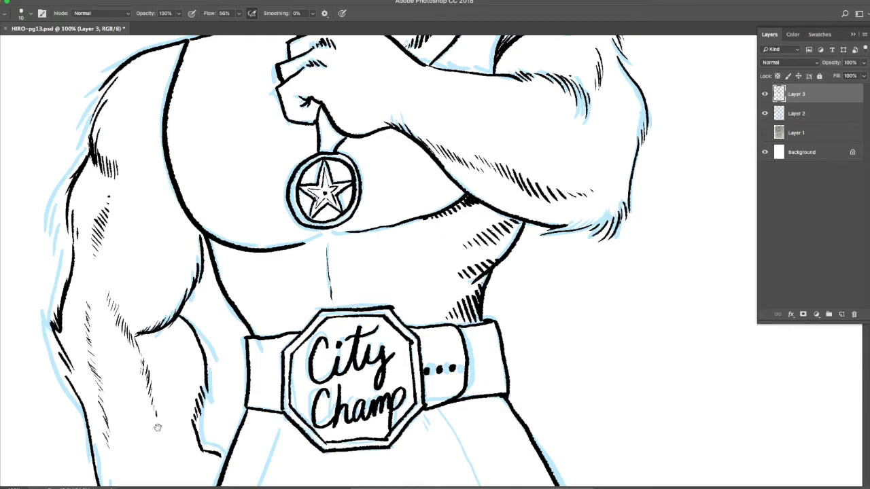
- Add more hatching on the left arm and thicken the contour under the chest muscle
{"action": "scroll", "coordinate": [109, 408], "scroll_direction": "down", "scroll_amount": 3}
{"action": "left_click_drag", "start_coordinate": [114, 295], "coordinate": [106, 348]}
{"action": "left_click_drag", "start_coordinate": [113, 333], "coordinate": [102, 374]}
{"action": "left_click_drag", "start_coordinate": [117, 372], "coordinate": [140, 361]}
{"action": "left_click_drag", "start_coordinate": [139, 216], "coordinate": [175, 195]}
{"action": "scroll", "coordinate": [184, 126], "scroll_direction": "up", "scroll_amount": 2}
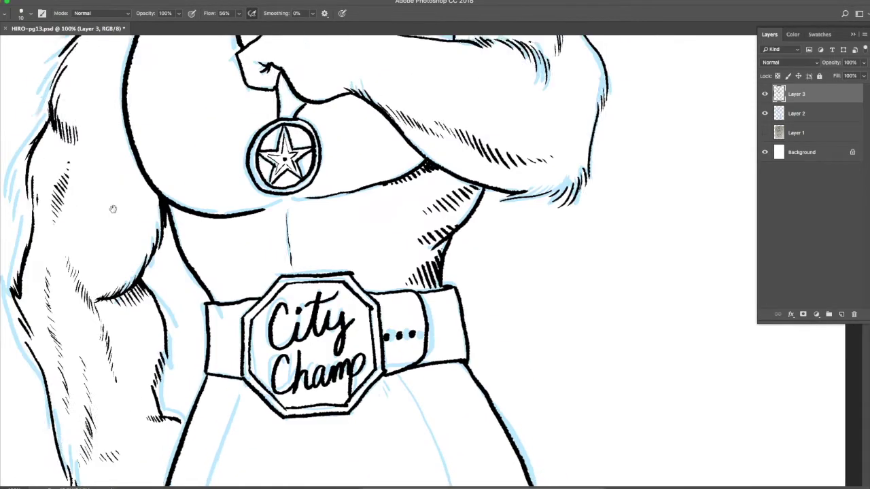
{"action": "scroll", "coordinate": [112, 126], "scroll_direction": "up", "scroll_amount": 2}
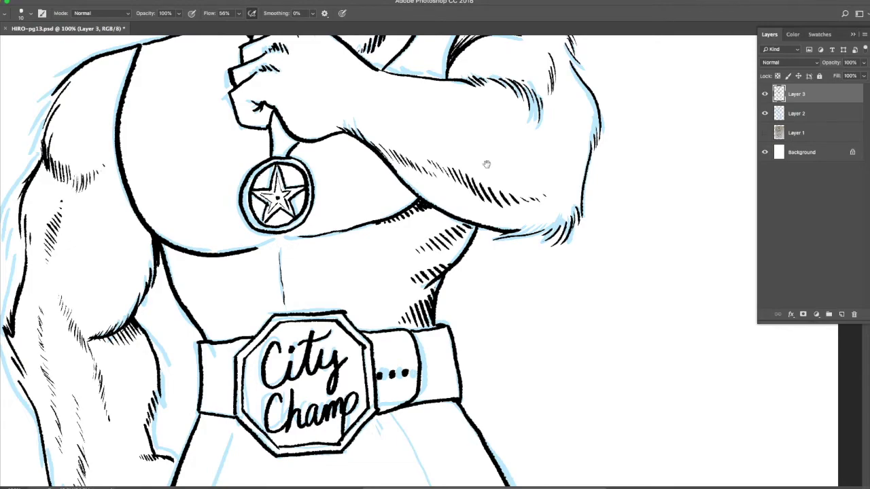
{"action": "scroll", "coordinate": [487, 163], "scroll_direction": "up", "scroll_amount": 2}
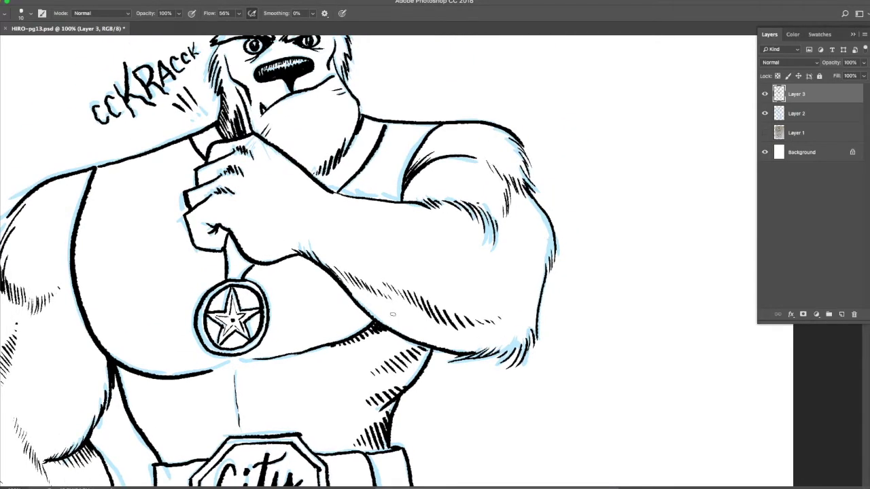
- Try new fur strokes on the right foot, then undo them
{"action": "key", "text": "ctrl+minus"}
{"action": "key", "text": "ctrl+minus"}
{"action": "scroll", "coordinate": [232, 319], "scroll_direction": "down", "scroll_amount": 3}
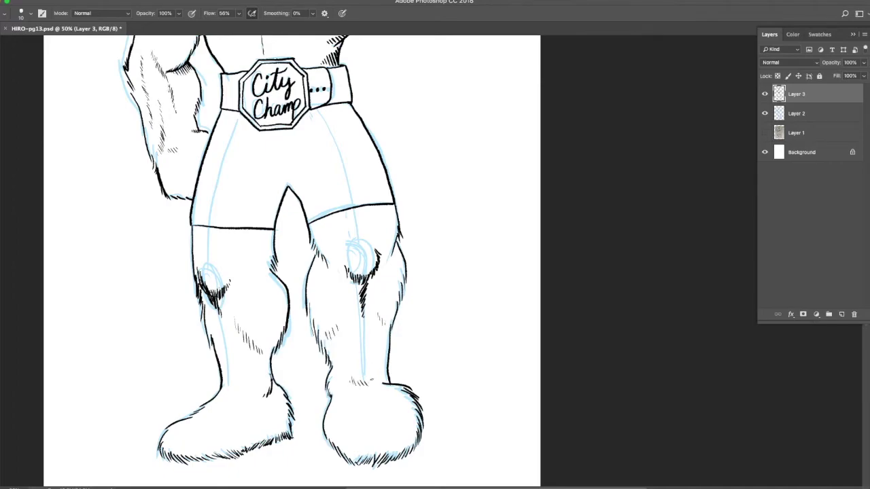
{"action": "key", "text": "ctrl+z"}
{"action": "left_click_drag", "start_coordinate": [388, 385], "coordinate": [419, 442]}
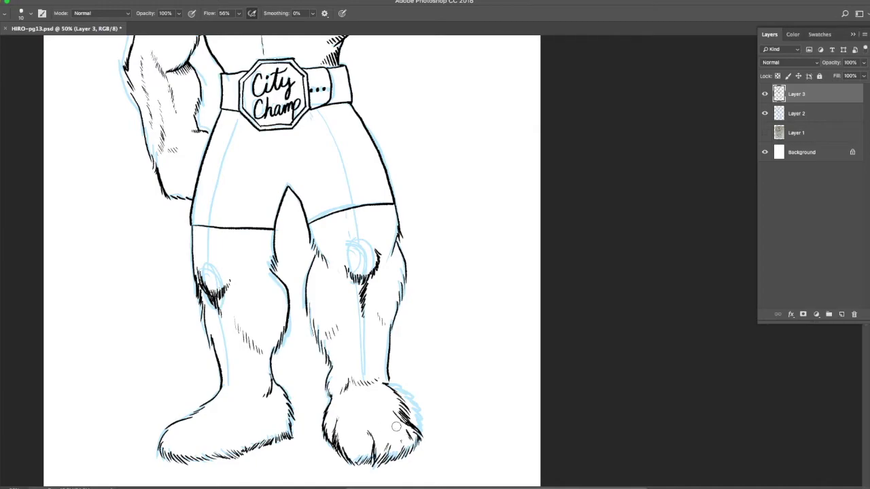
{"action": "key", "text": "ctrl+z"}
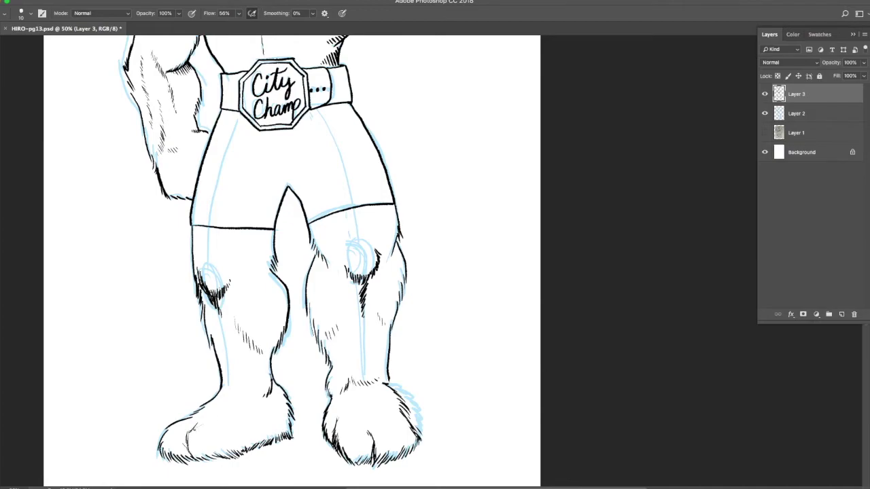
- Zoom in on the face, hatch beside the eye and between the brows, then zoom back out
{"action": "mouse_move", "coordinate": [365, 316]}
{"action": "left_mouse_down"}
{"action": "mouse_move", "coordinate": [106, 218]}
{"action": "mouse_move", "coordinate": [109, 253]}
{"action": "left_mouse_up"}
{"action": "left_click_drag", "start_coordinate": [349, 200], "coordinate": [389, 174]}
{"action": "left_click_drag", "start_coordinate": [204, 212], "coordinate": [224, 183]}
{"action": "left_click", "coordinate": [331, 304], "text": "alt"}
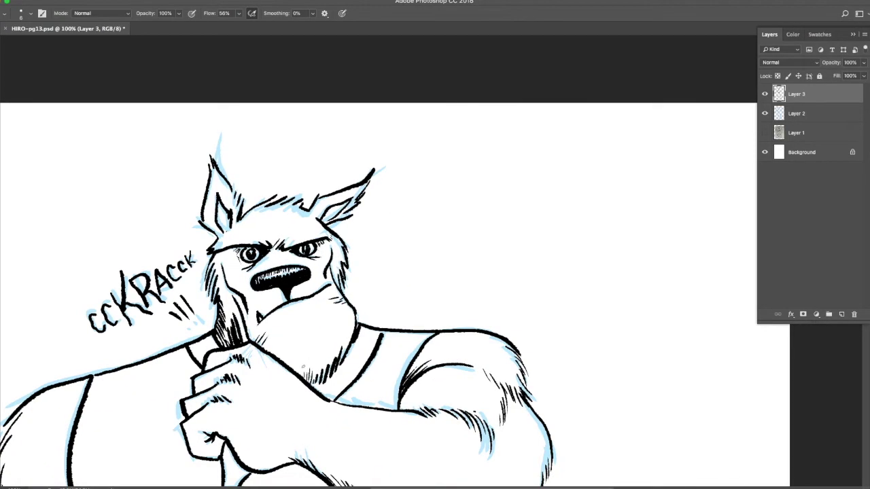
{"action": "left_click", "coordinate": [363, 317], "text": "alt"}
- Magic Wand the wrestler's shorts and fill them solid black
{"action": "left_click", "coordinate": [363, 317], "text": "alt"}
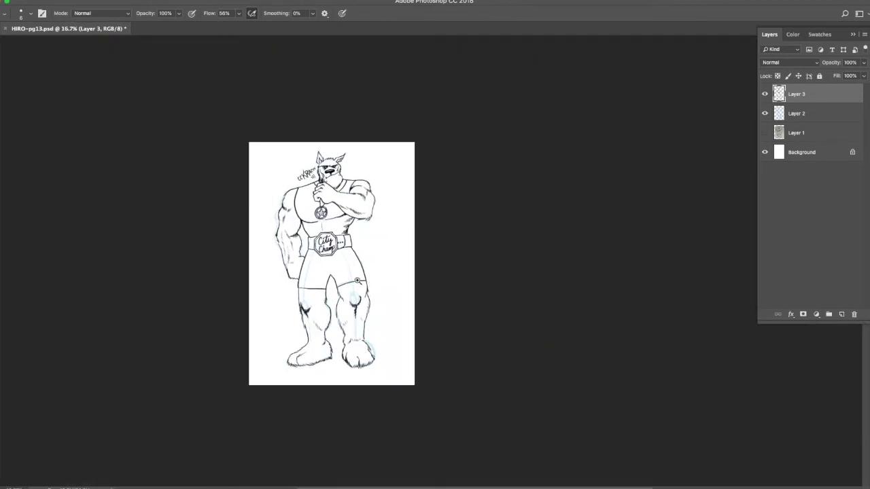
{"action": "key", "text": "w"}
{"action": "left_click", "coordinate": [448, 272]}
{"action": "key", "text": "alt+BackSpace"}
{"action": "key", "text": "ctrl+d"}
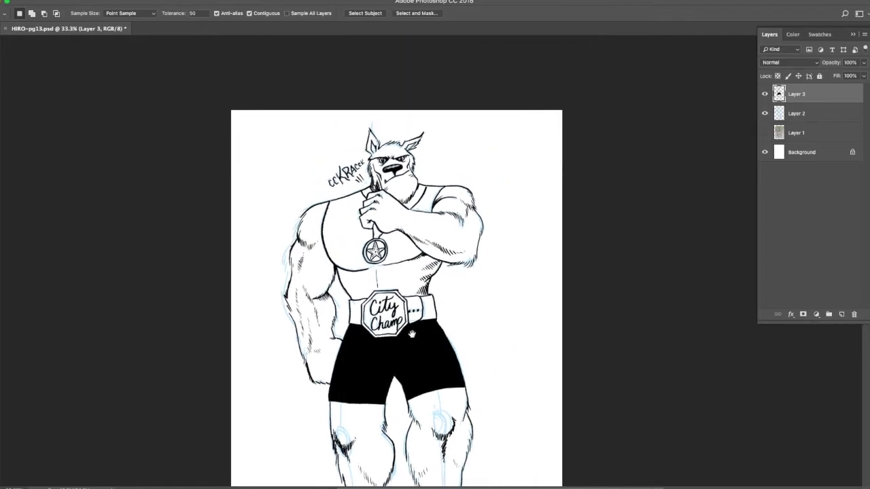
- On new Layer 4, fill the chest area of the tank top flat grey
{"action": "scroll", "coordinate": [366, 309], "scroll_direction": "up", "scroll_amount": 1}
{"action": "scroll", "coordinate": [366, 309], "scroll_direction": "down", "scroll_amount": 1}
{"action": "scroll", "coordinate": [354, 292], "scroll_direction": "up", "scroll_amount": 2}
{"action": "scroll", "coordinate": [344, 294], "scroll_direction": "up", "scroll_amount": 3}
{"action": "left_click", "coordinate": [345, 295]}
{"action": "key", "text": "Return"}
{"action": "key", "text": "ctrl+shift+alt+n"}
{"action": "key", "text": "alt+BackSpace"}
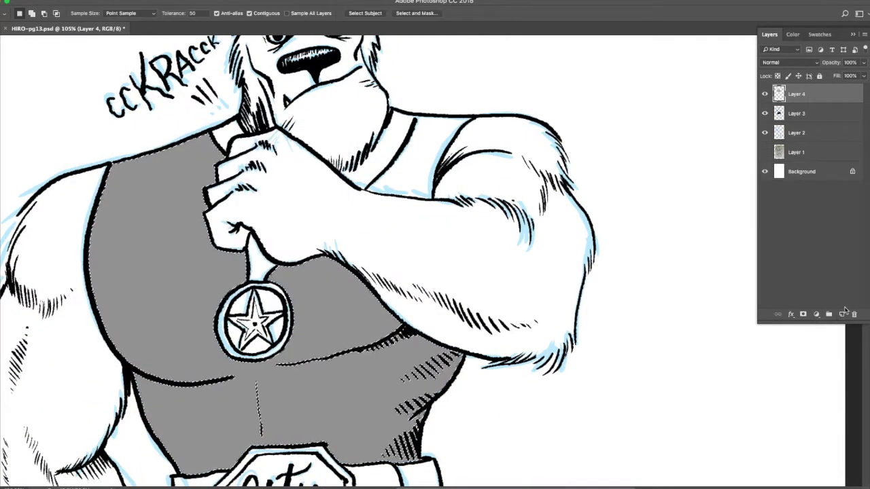
{"action": "key", "text": "b"}
{"action": "key", "text": "ctrl+d"}
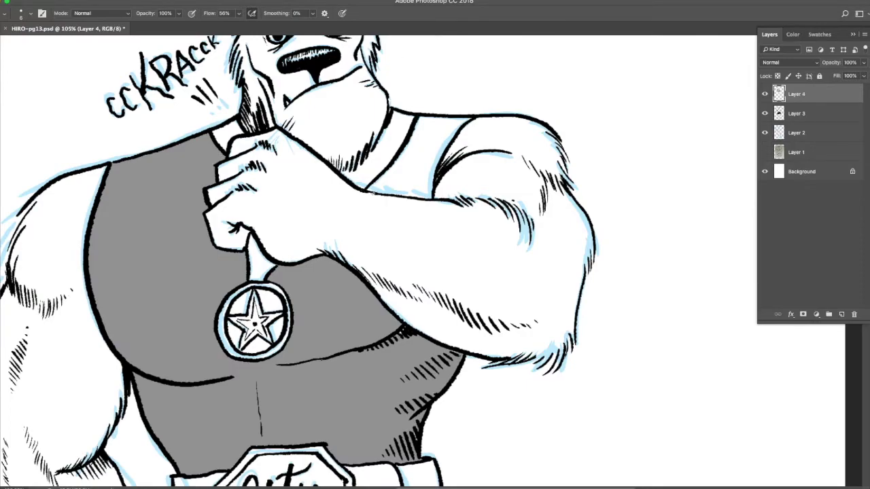
- Fill both tank top straps with the same grey on Layer 4
{"action": "key", "text": "w"}
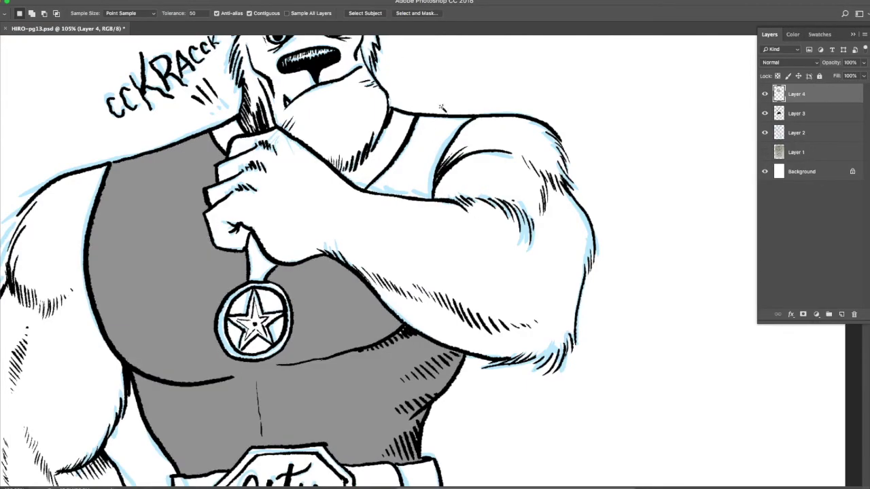
{"action": "key", "text": "alt+bracketleft"}
{"action": "key", "text": "b"}
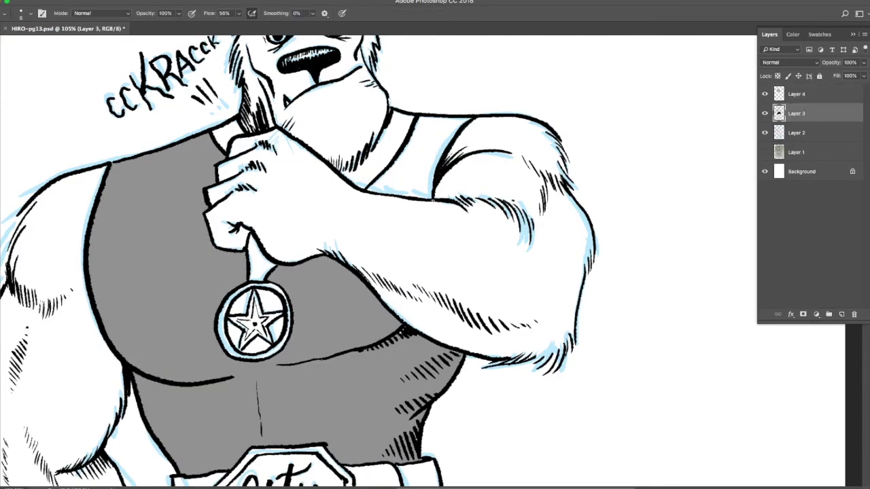
{"action": "key", "text": "w"}
{"action": "left_click", "coordinate": [423, 153]}
{"action": "key", "text": "alt+bracketright"}
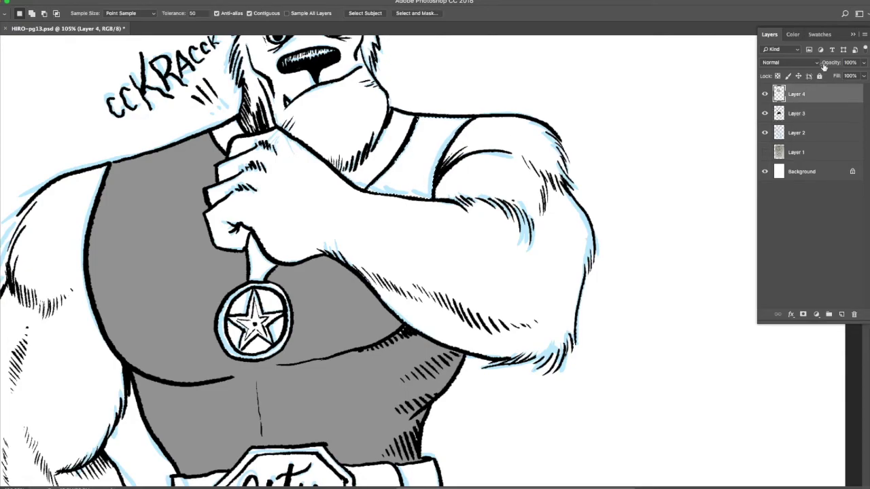
{"action": "key", "text": "i"}
{"action": "left_click", "coordinate": [186, 256]}
{"action": "key", "text": "alt+BackSpace"}
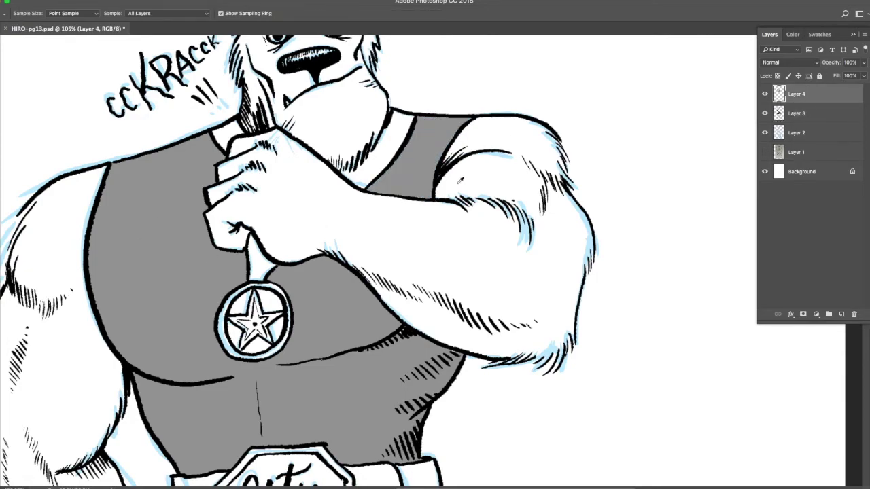
{"action": "key", "text": "b"}
{"action": "key", "text": "ctrl+0"}
- Turn off Layer 2's visibility to hide the blue sketch lines
{"action": "left_click", "coordinate": [765, 132]}
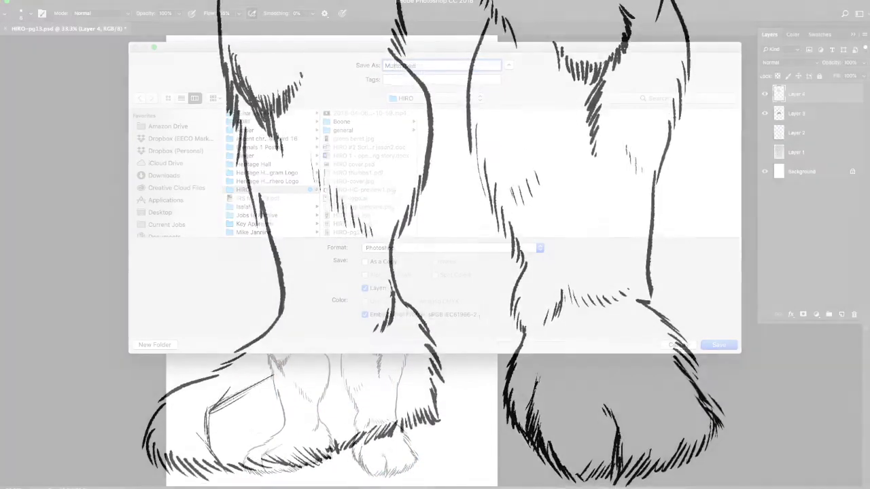